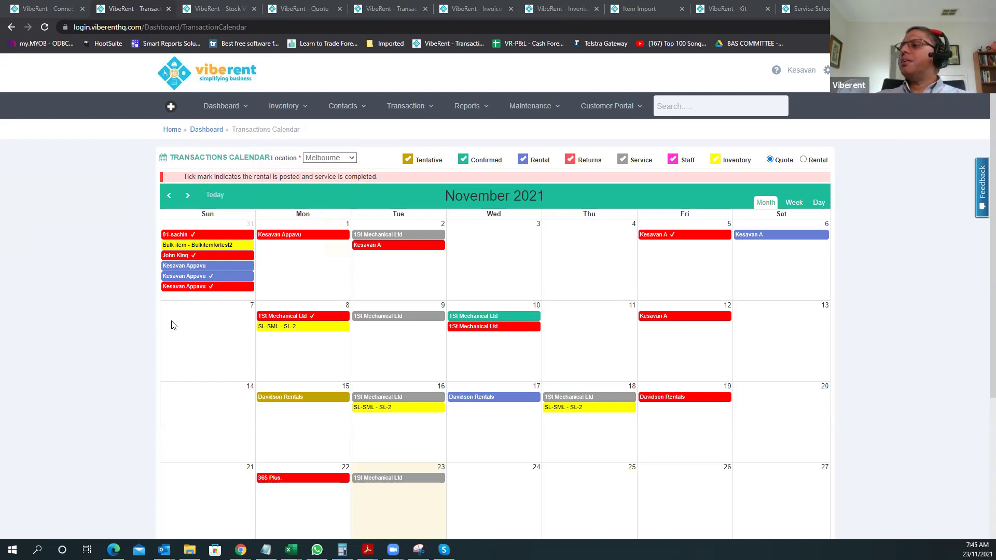
- Inspect the booking and inventory entries in the November 2021 transactions calendar and hide the service entries
{"action": "mouse_move", "coordinate": [493, 317]}
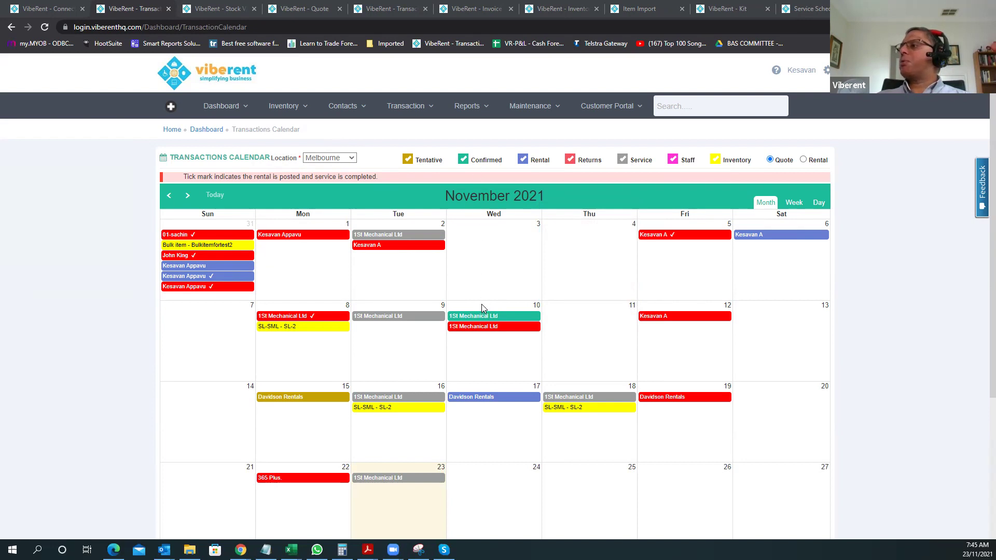
{"action": "mouse_move", "coordinate": [292, 404]}
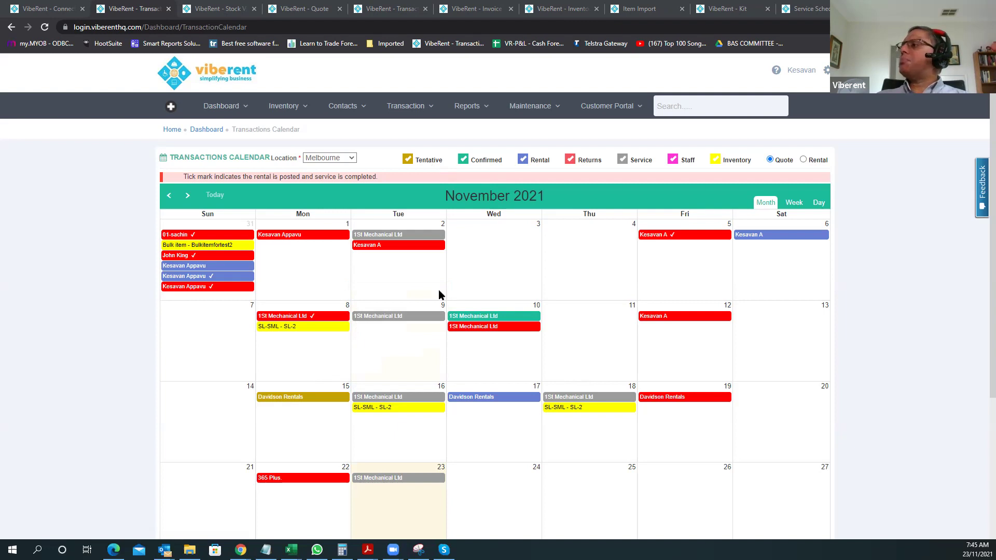
{"action": "mouse_move", "coordinate": [310, 333]}
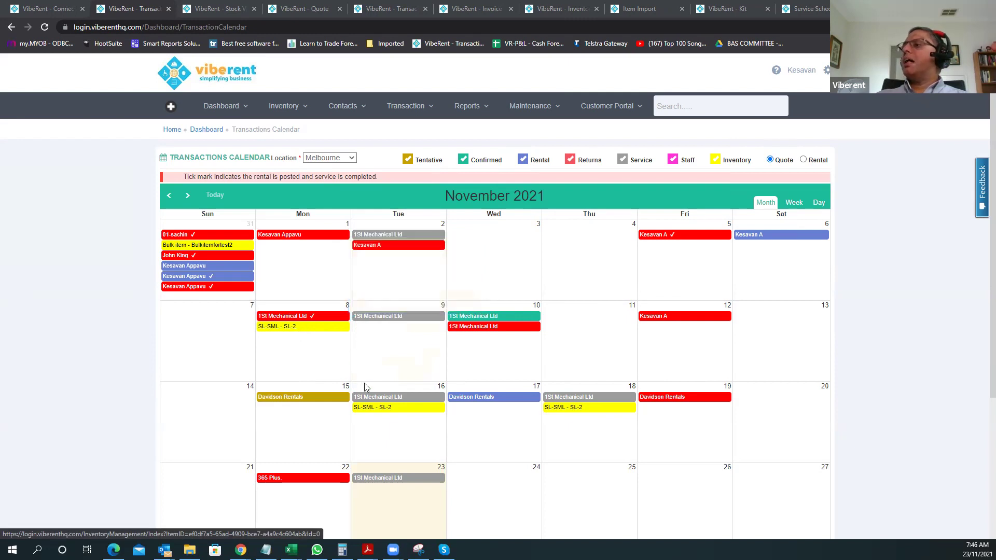
{"action": "mouse_move", "coordinate": [390, 414]}
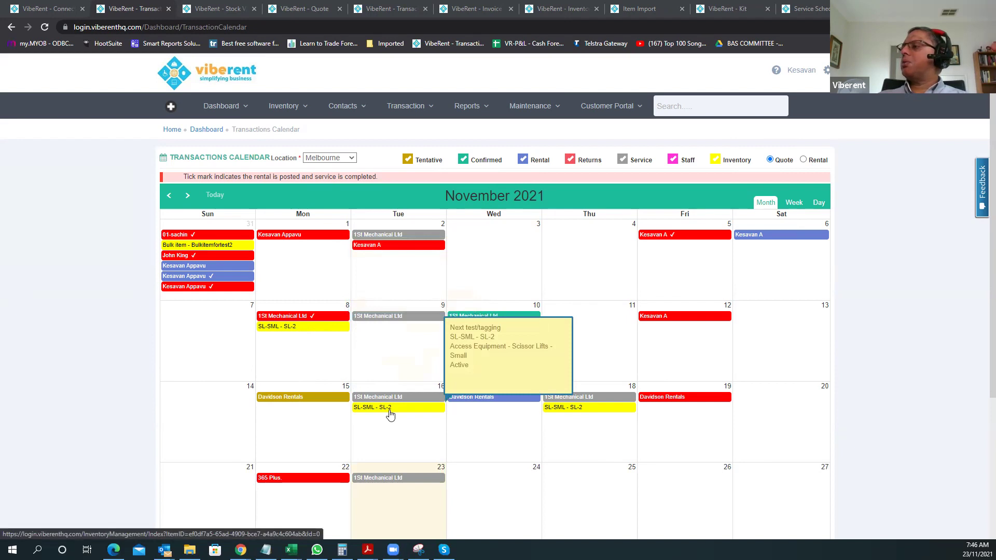
{"action": "mouse_move", "coordinate": [565, 408]}
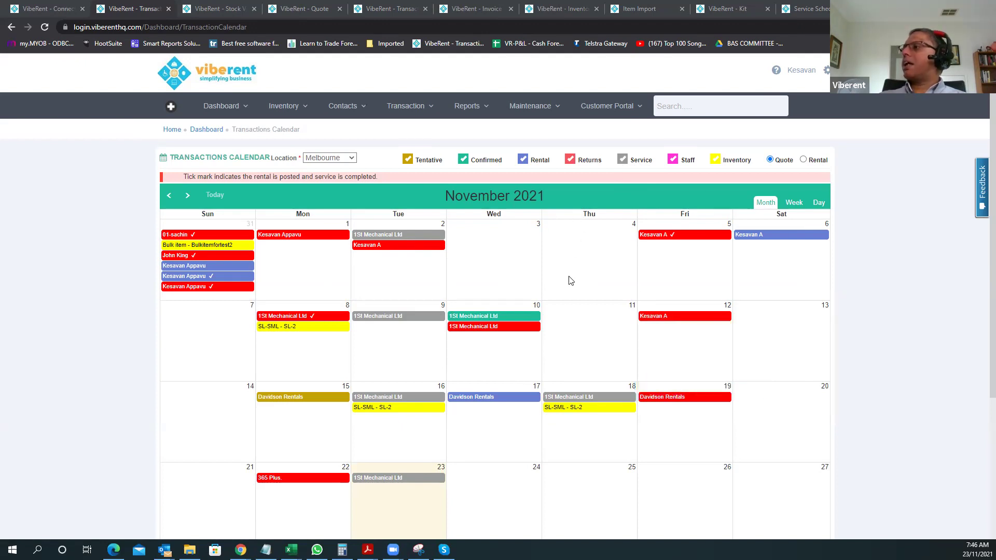
{"action": "left_click", "coordinate": [623, 161]}
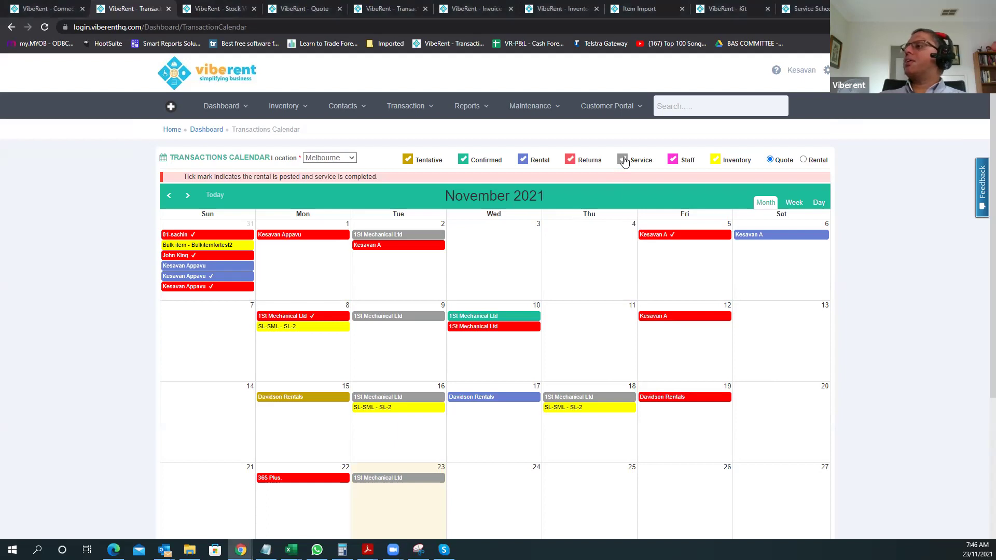
{"action": "left_click", "coordinate": [624, 161]}
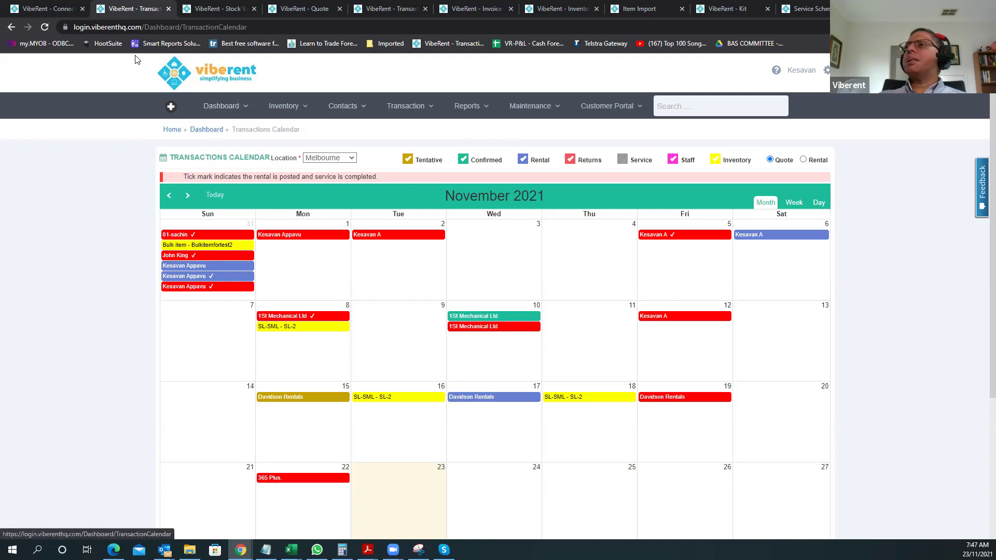
- Review the data types available for loading on the Xero connection page, closing the preferences without loading anything
{"action": "left_click", "coordinate": [54, 9]}
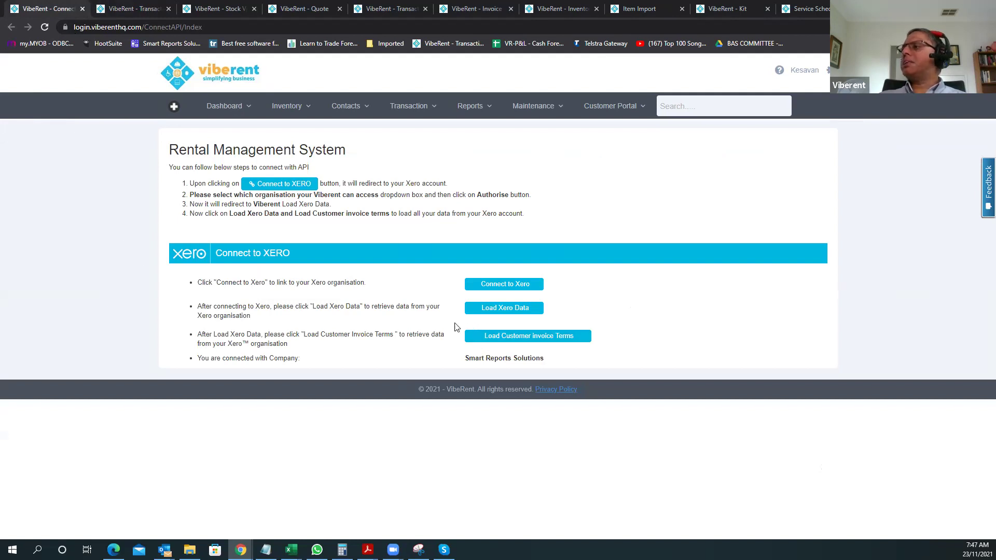
{"action": "left_click", "coordinate": [490, 309]}
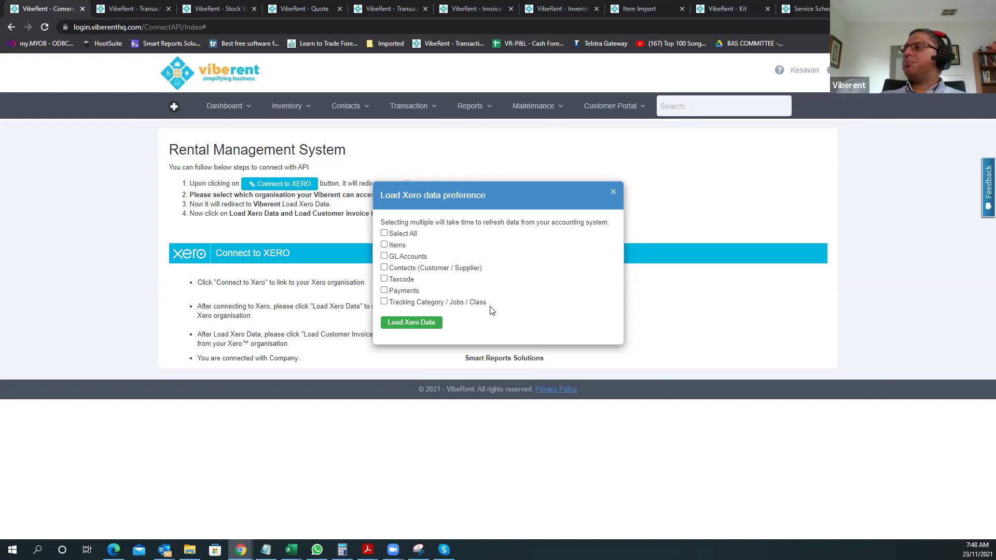
{"action": "left_click", "coordinate": [614, 192]}
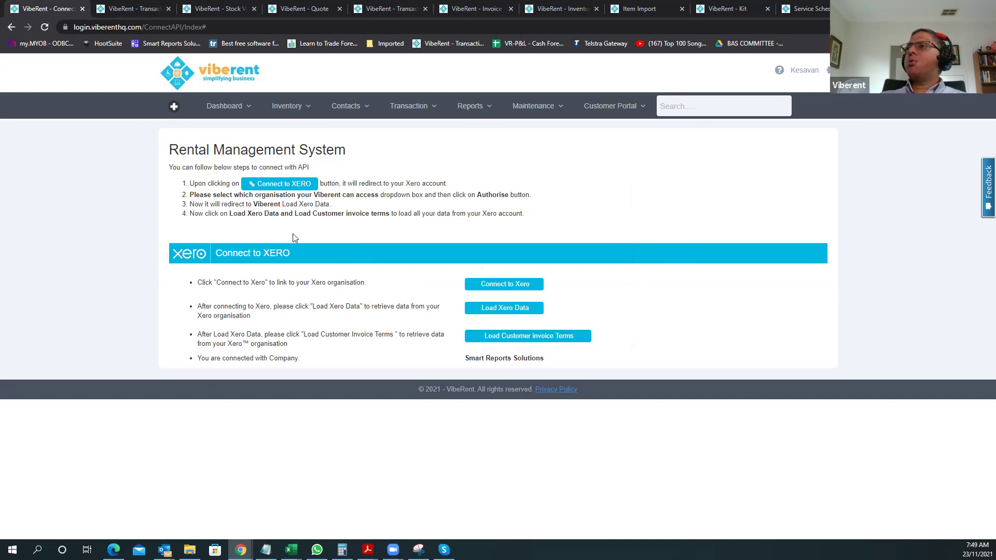
- Review the chosen item subcategories in the Stock View and look up Melbourne stock availability for Dec/2021
{"action": "left_click", "coordinate": [224, 9]}
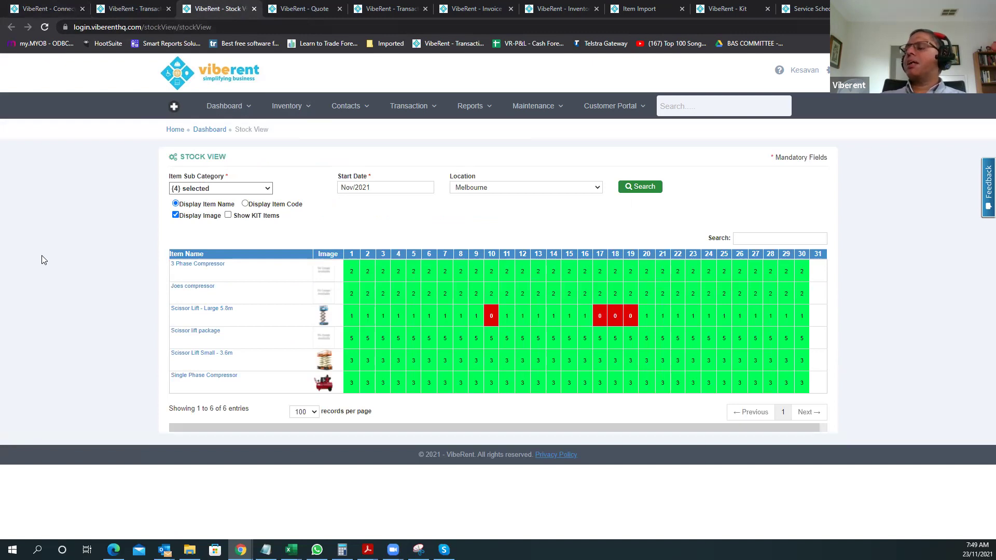
{"action": "left_click", "coordinate": [269, 190]}
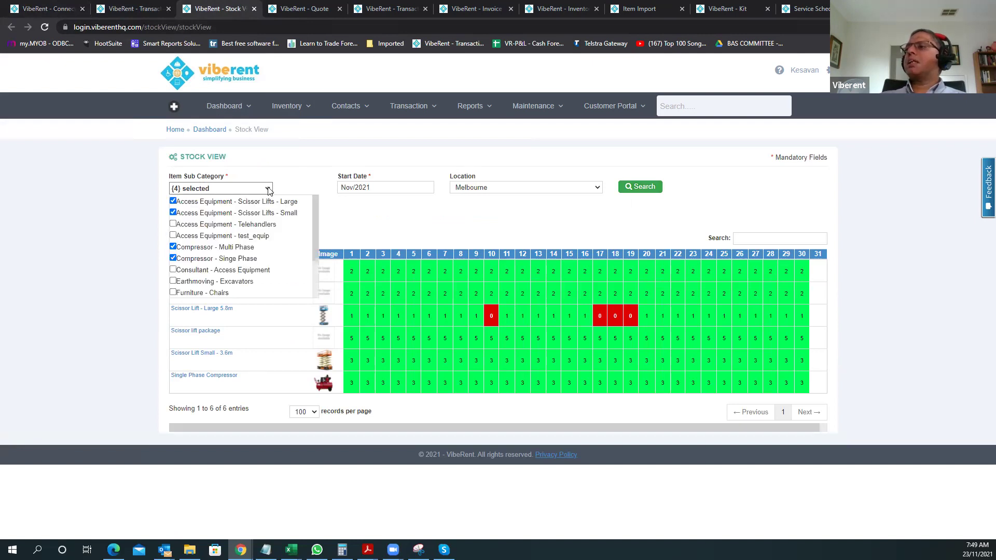
{"action": "left_click", "coordinate": [294, 182]}
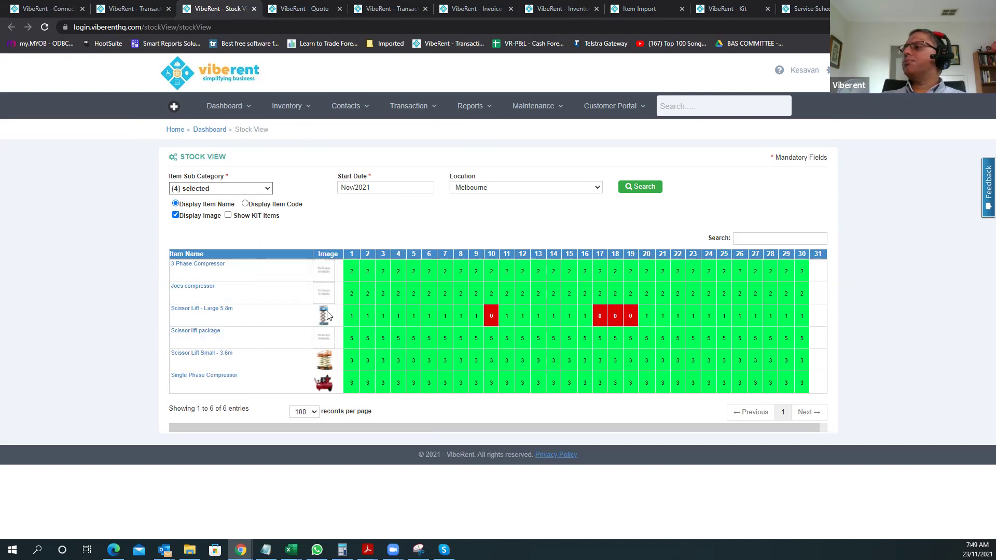
{"action": "mouse_move", "coordinate": [322, 317]}
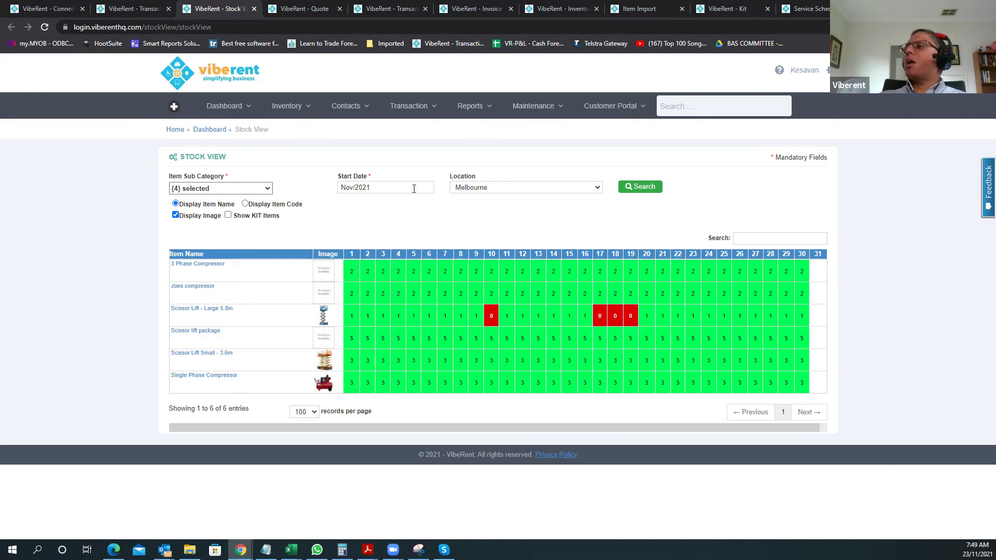
{"action": "left_click", "coordinate": [393, 191]}
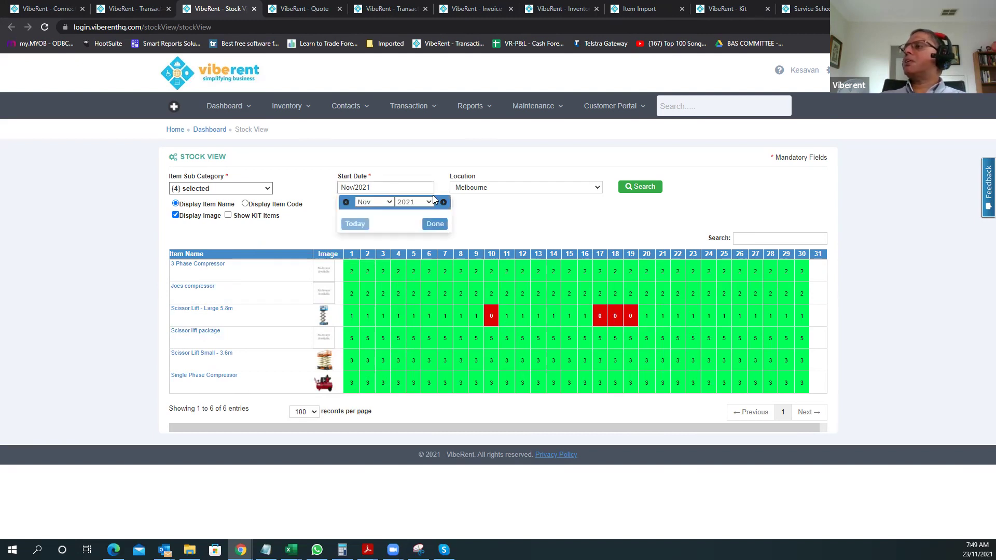
{"action": "left_click", "coordinate": [444, 203]}
{"action": "left_click", "coordinate": [436, 224]}
{"action": "left_click", "coordinate": [641, 188]}
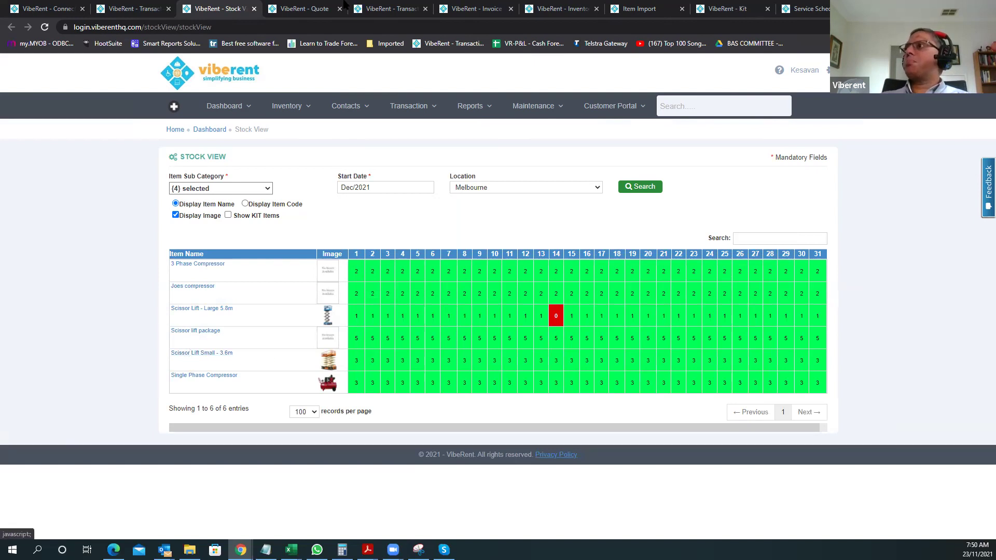
- Filter the quote's item search to Access Equipment - Scissor Lifts - Small and Compressor - Singe Phase, showing availability and images
{"action": "left_click", "coordinate": [311, 10]}
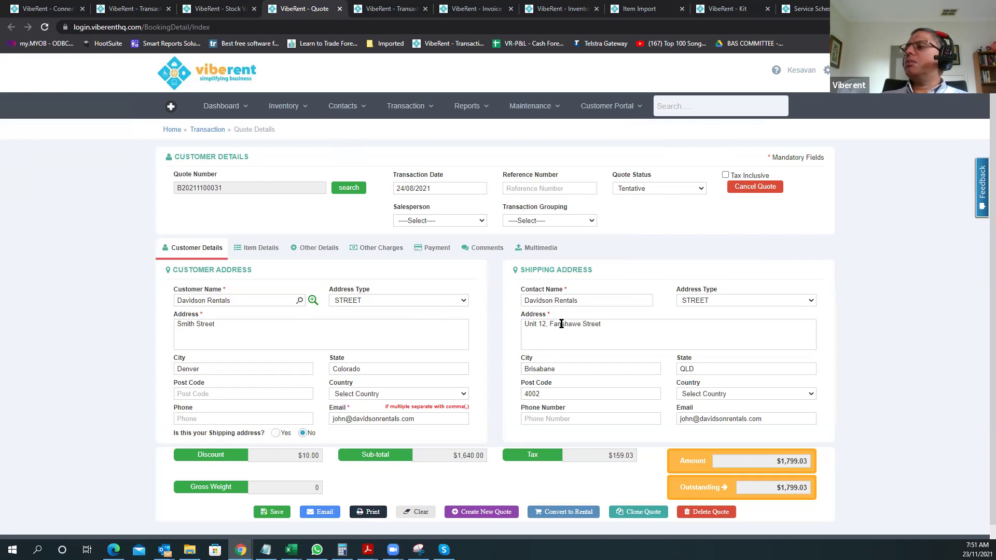
{"action": "left_click", "coordinate": [253, 253]}
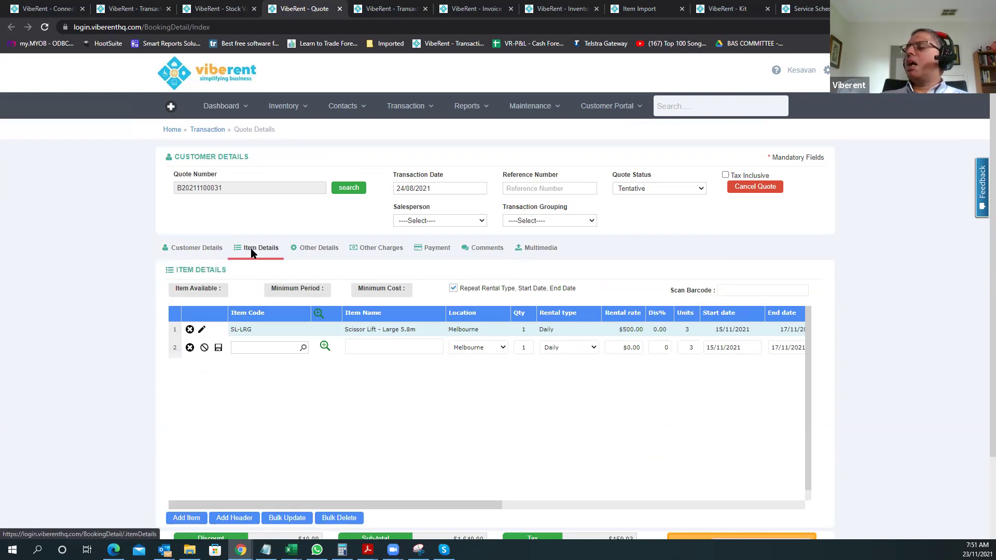
{"action": "left_click", "coordinate": [324, 347]}
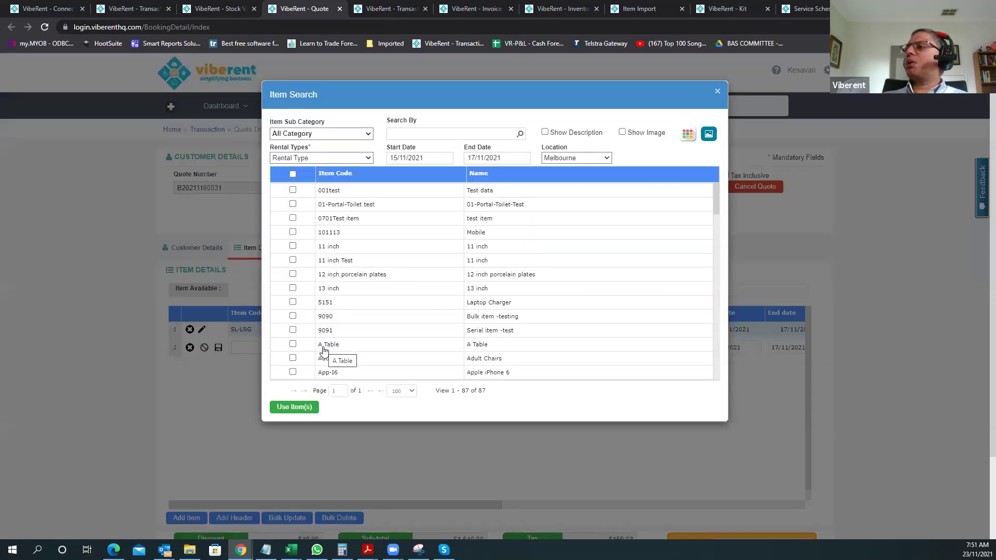
{"action": "left_click", "coordinate": [370, 137]}
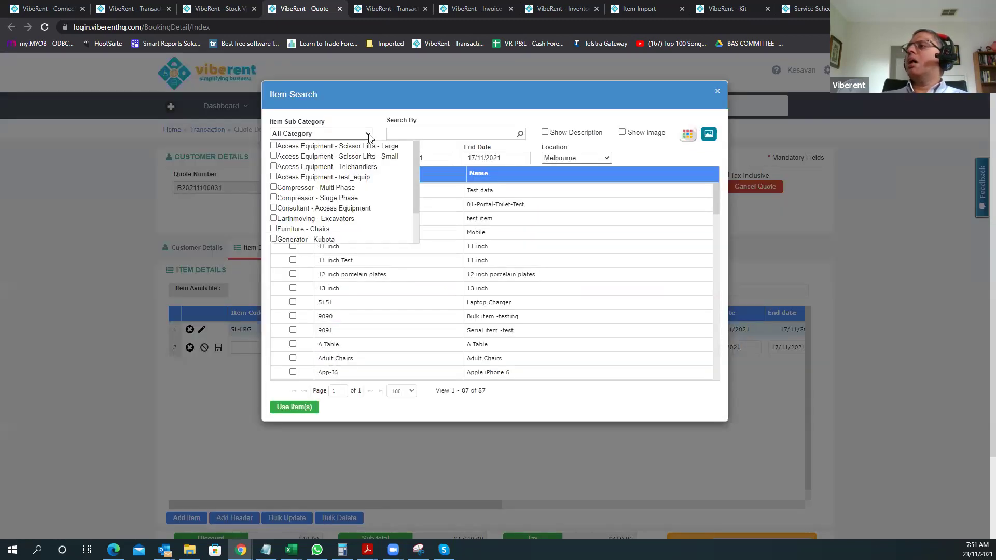
{"action": "left_click", "coordinate": [273, 157]}
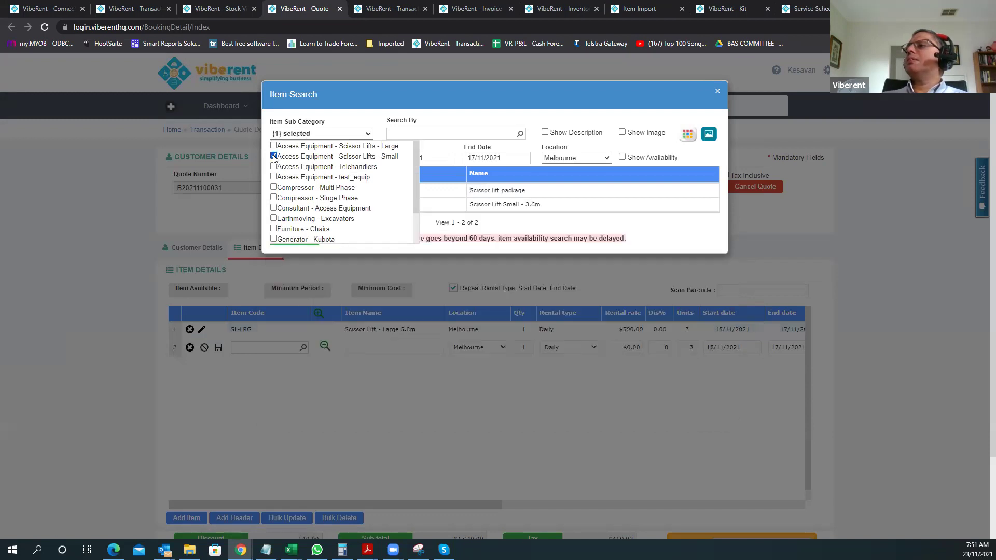
{"action": "left_click", "coordinate": [274, 197]}
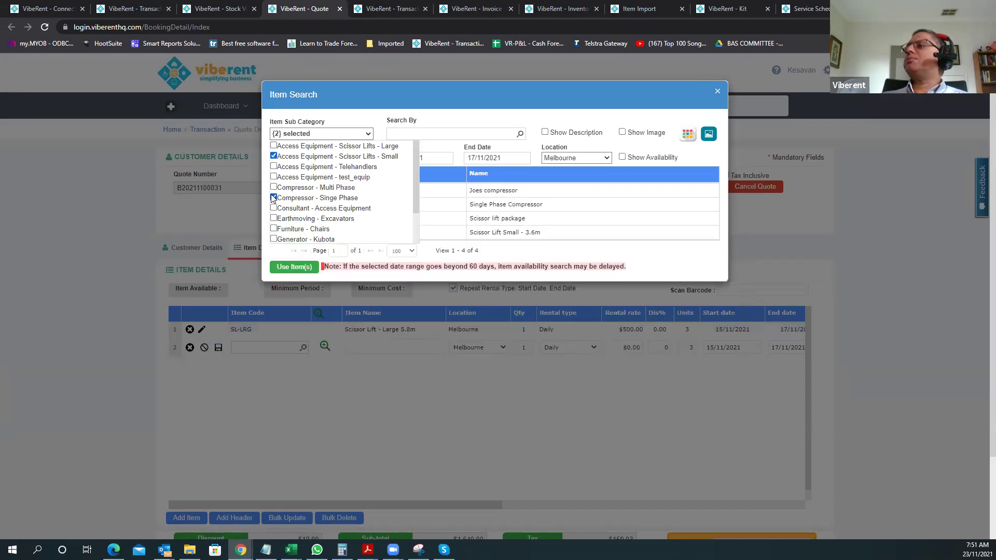
{"action": "left_click", "coordinate": [701, 160]}
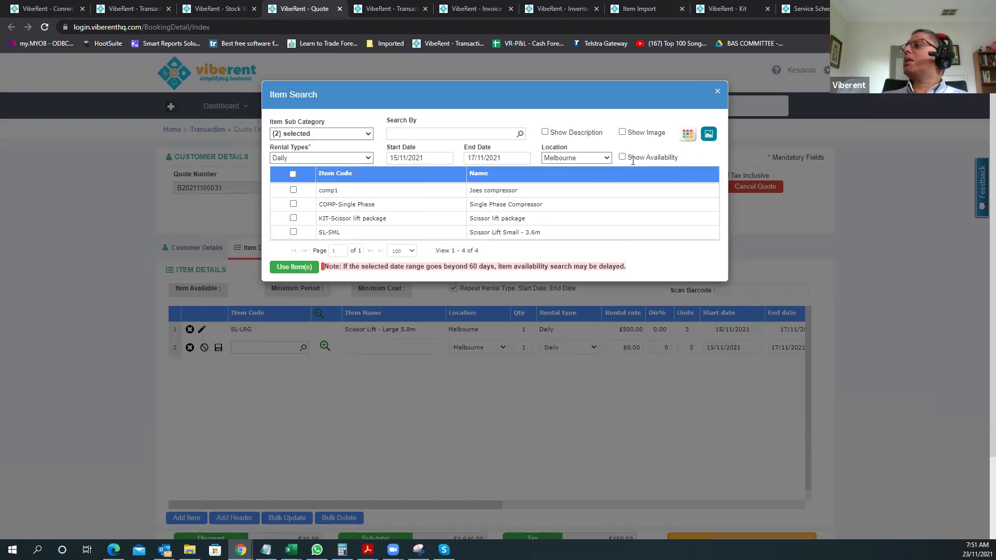
{"action": "left_click", "coordinate": [623, 157]}
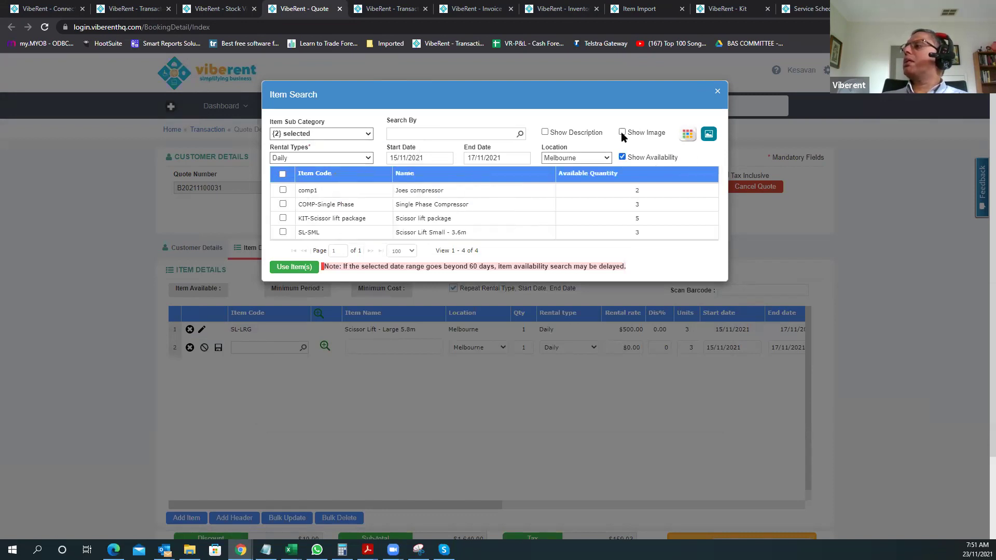
{"action": "left_click", "coordinate": [622, 133]}
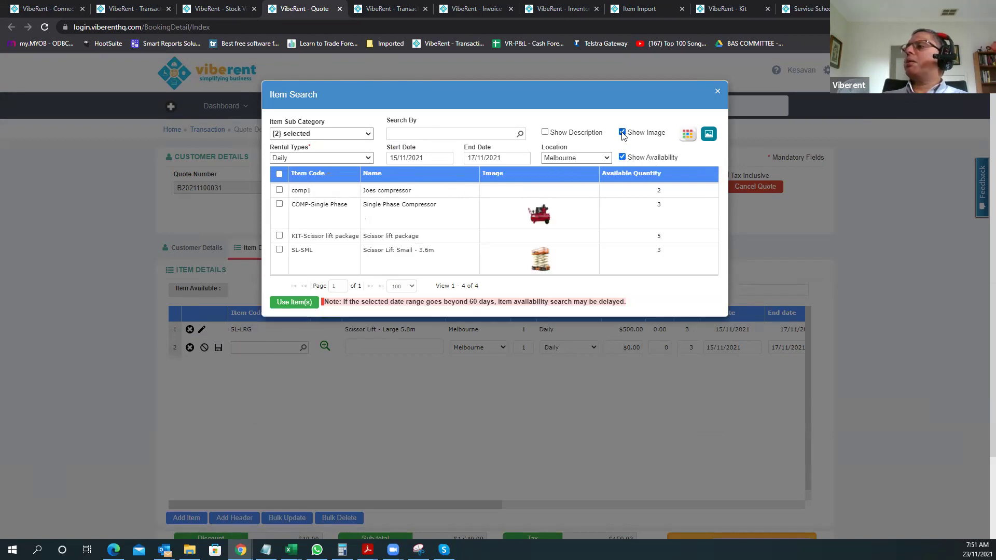
- Add Scissor Lift Small - 3.6m (SL-SML) to the quote and save its item line
{"action": "mouse_move", "coordinate": [550, 260]}
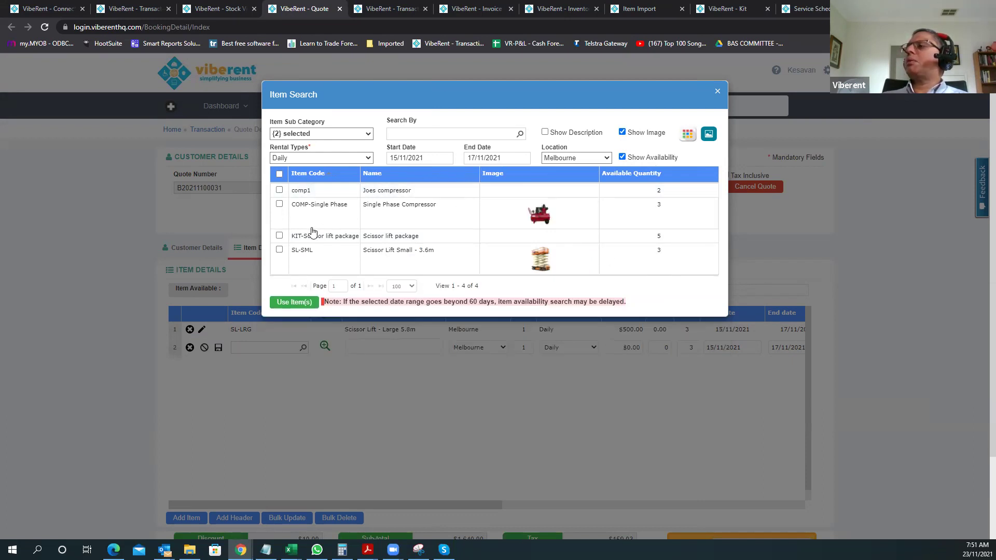
{"action": "left_click", "coordinate": [279, 251]}
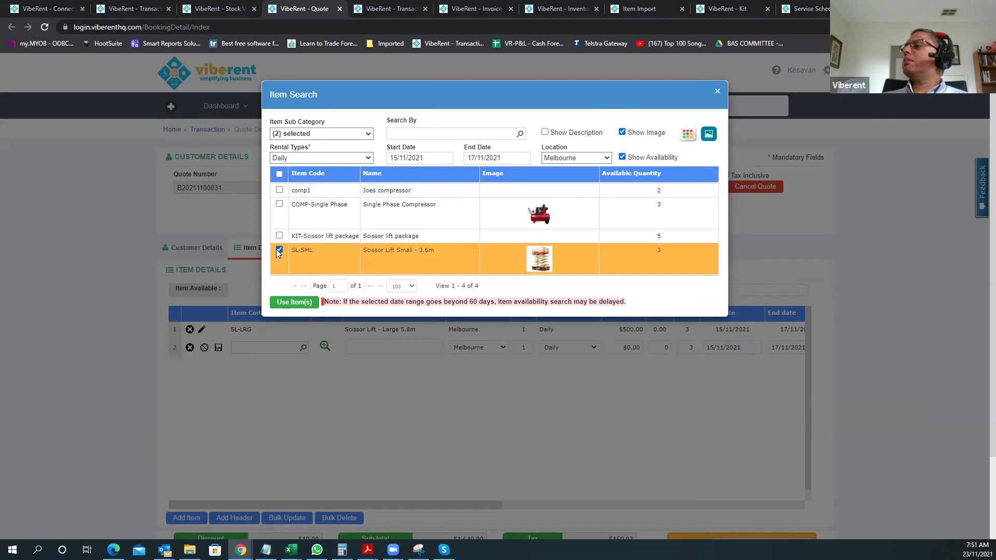
{"action": "left_click", "coordinate": [294, 303]}
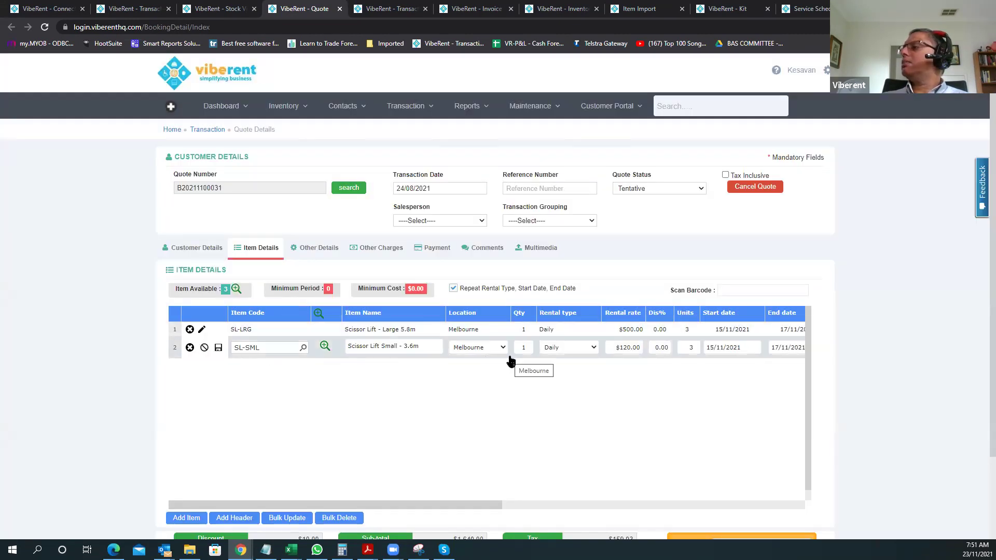
{"action": "left_click", "coordinate": [218, 348]}
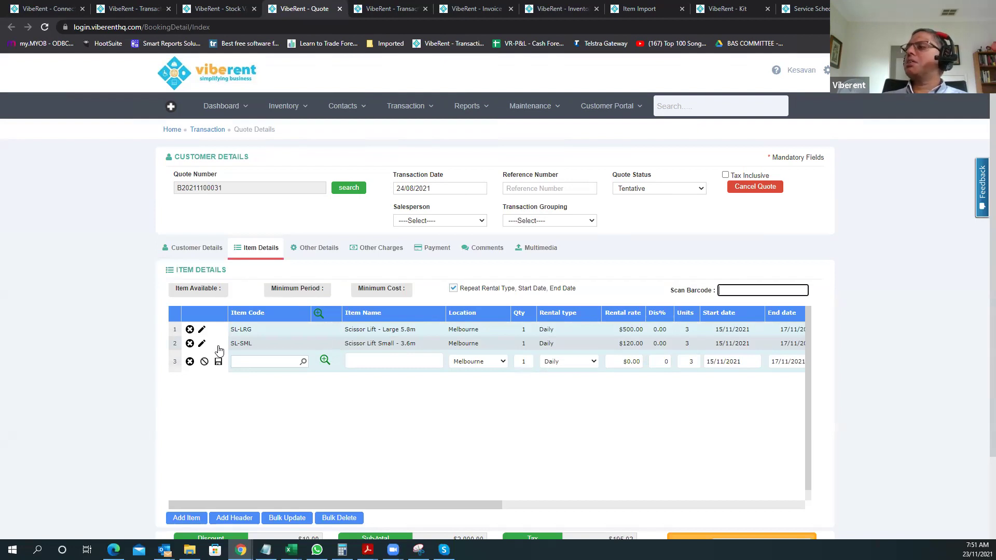
- Review the custom charges available for the quote without adding any, and save the quote
{"action": "left_click", "coordinate": [370, 252]}
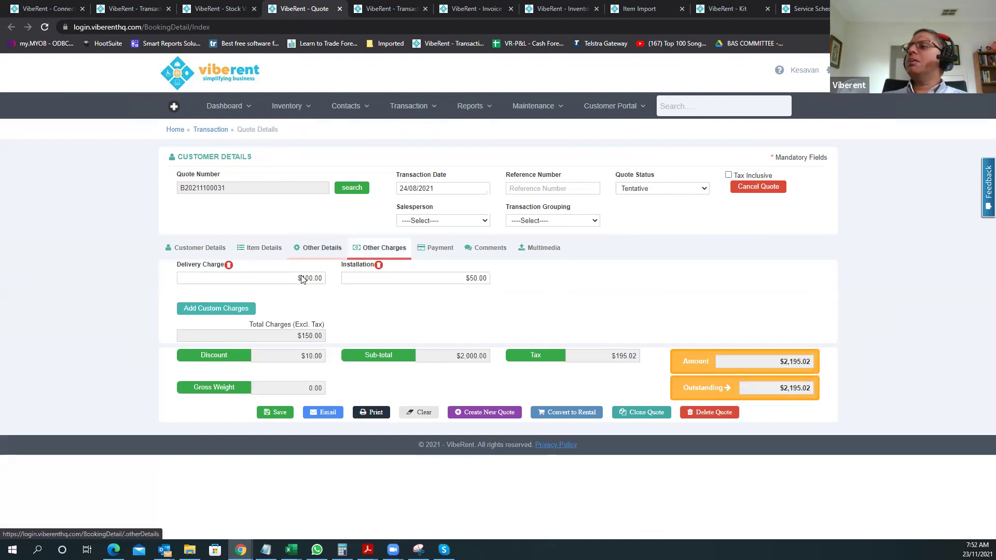
{"action": "left_click", "coordinate": [219, 307]}
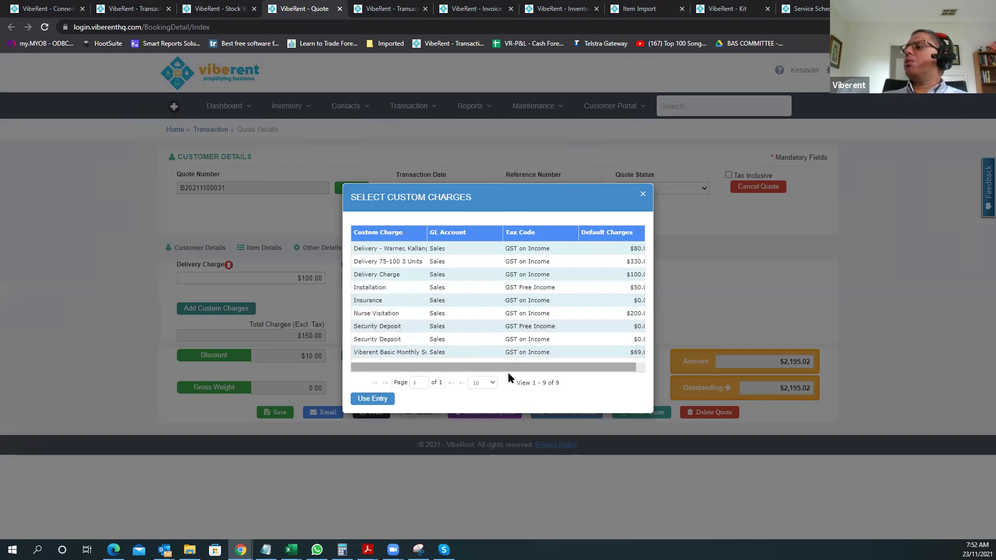
{"action": "left_click", "coordinate": [643, 195]}
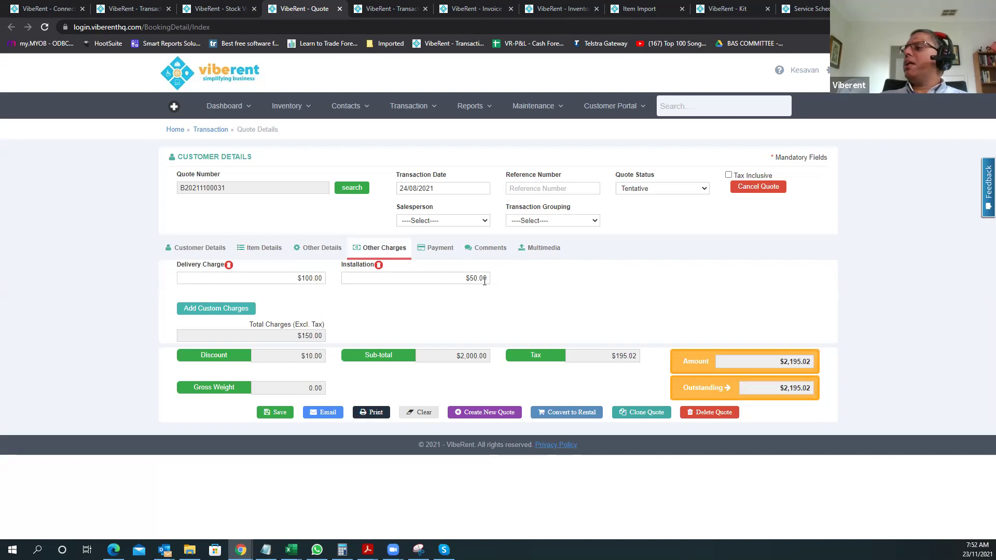
{"action": "left_click", "coordinate": [274, 414]}
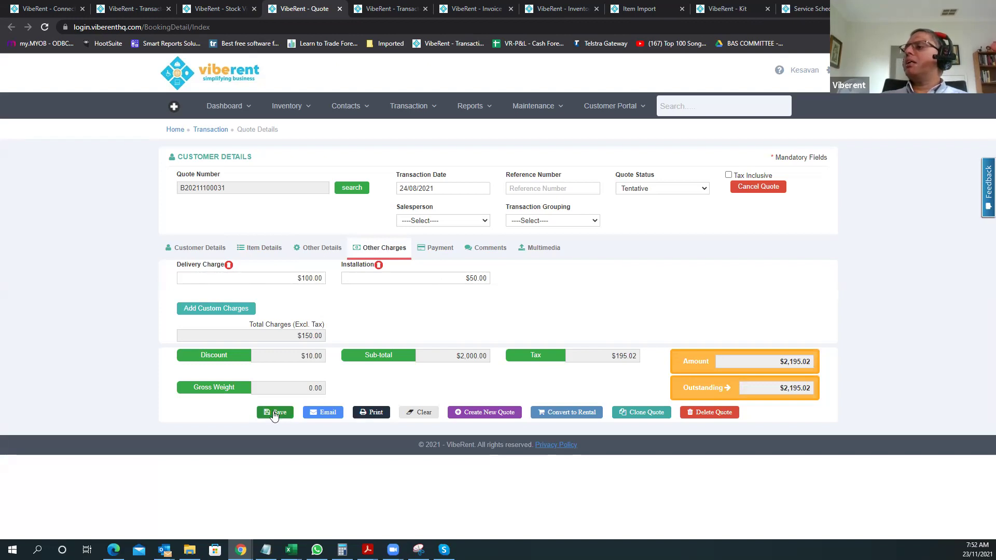
- Prepare the quote's customer email with the Quote template, including the rental agreement and the terms and conditions
{"action": "left_click", "coordinate": [328, 414]}
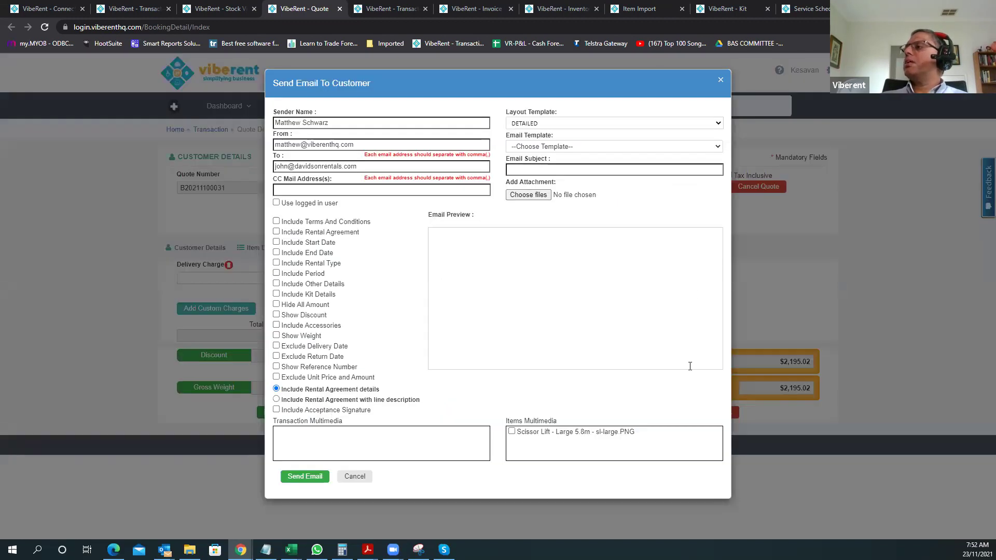
{"action": "left_click", "coordinate": [589, 146]}
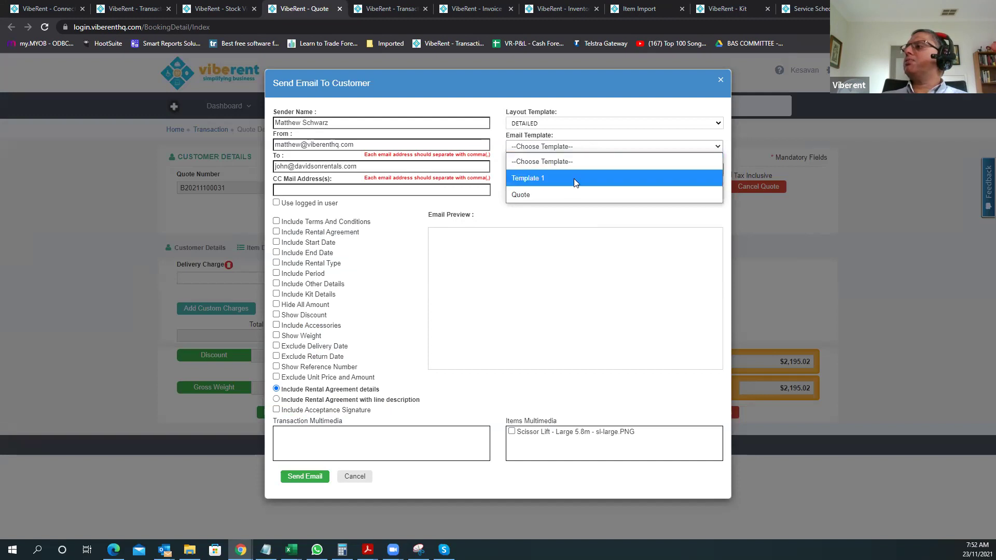
{"action": "left_click", "coordinate": [571, 192]}
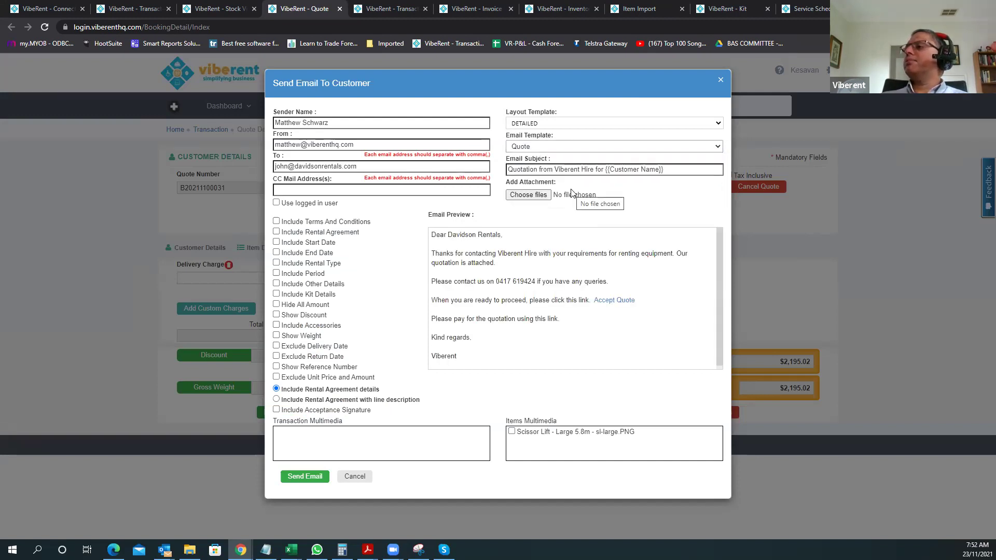
{"action": "left_click", "coordinate": [276, 232]}
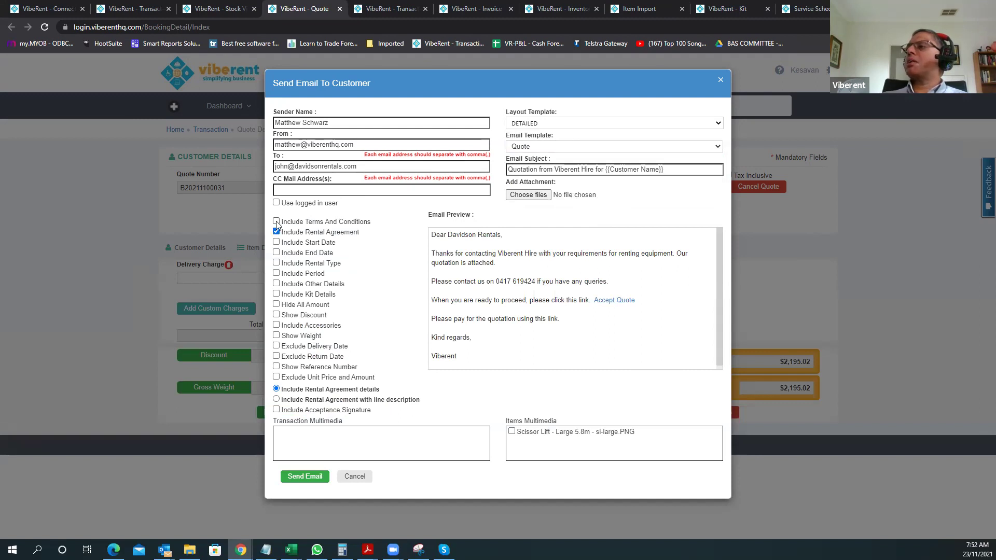
{"action": "left_click", "coordinate": [277, 222]}
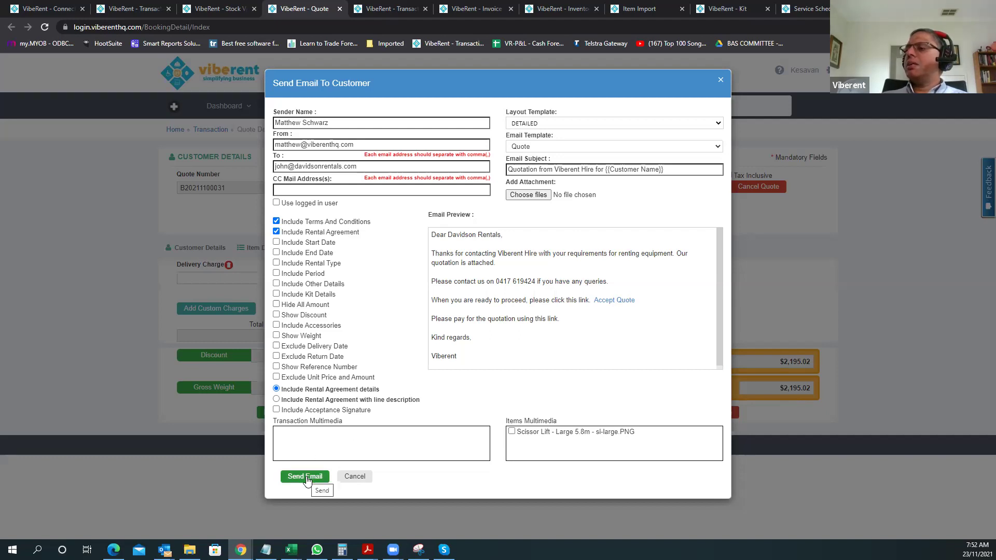
- Switch to the sample quotation email in Outlook and review the quote PDF's items, totals, rental agreement and hire terms
{"action": "mouse_move", "coordinate": [165, 549]}
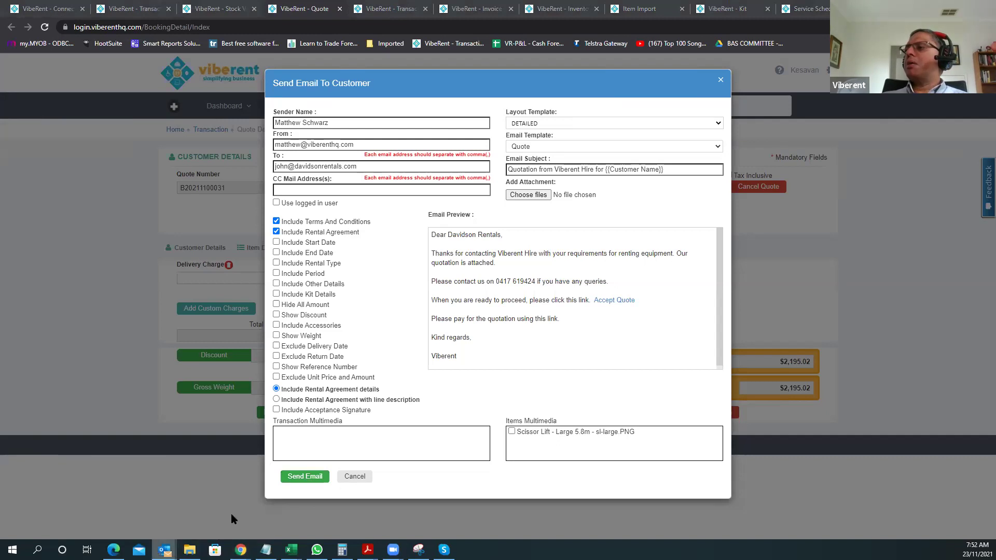
{"action": "left_click", "coordinate": [231, 514]}
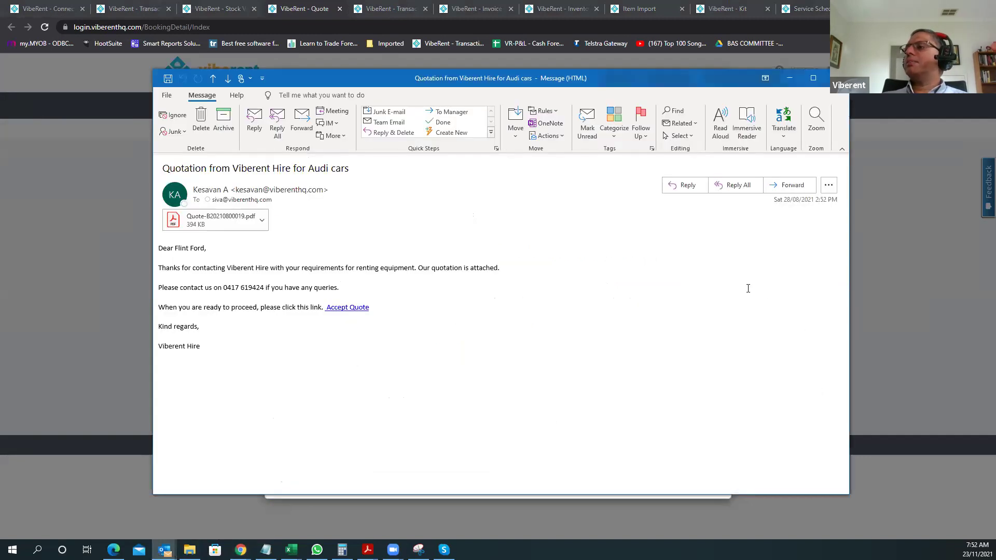
{"action": "mouse_move", "coordinate": [368, 550]}
{"action": "left_click", "coordinate": [320, 514]}
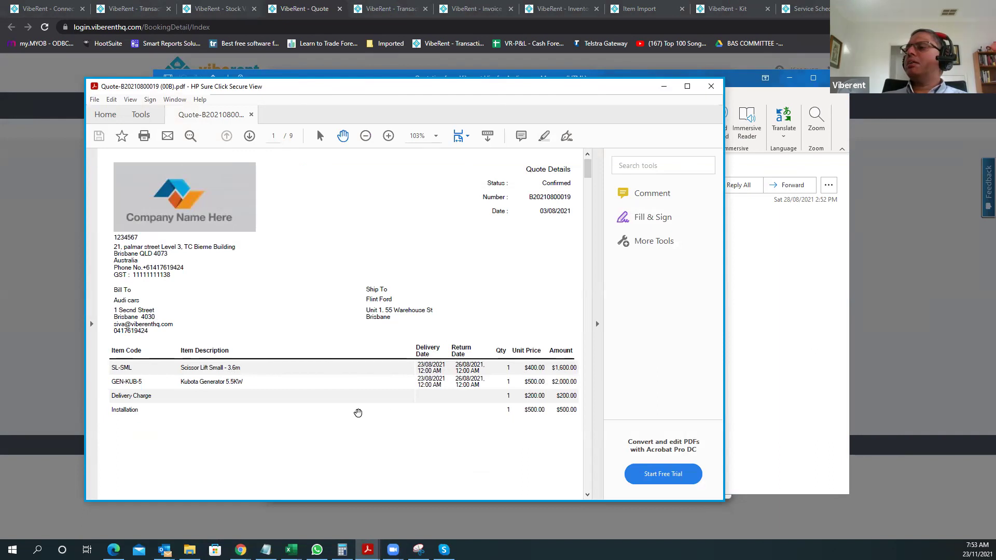
{"action": "scroll", "coordinate": [286, 306], "scroll_direction": "down", "scroll_amount": 3}
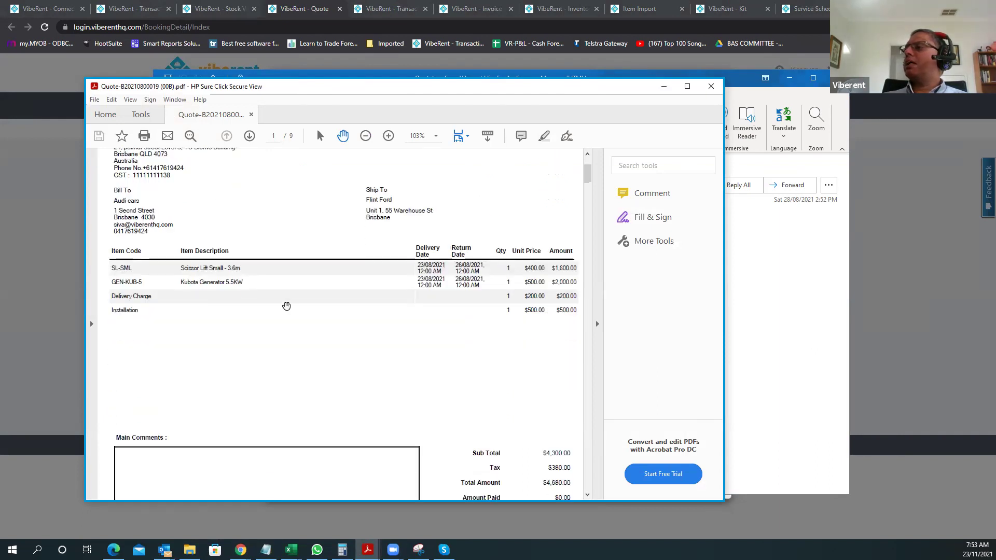
{"action": "scroll", "coordinate": [287, 307], "scroll_direction": "down", "scroll_amount": 2}
{"action": "scroll", "coordinate": [287, 306], "scroll_direction": "down", "scroll_amount": 2}
{"action": "scroll", "coordinate": [491, 283], "scroll_direction": "down", "scroll_amount": 8}
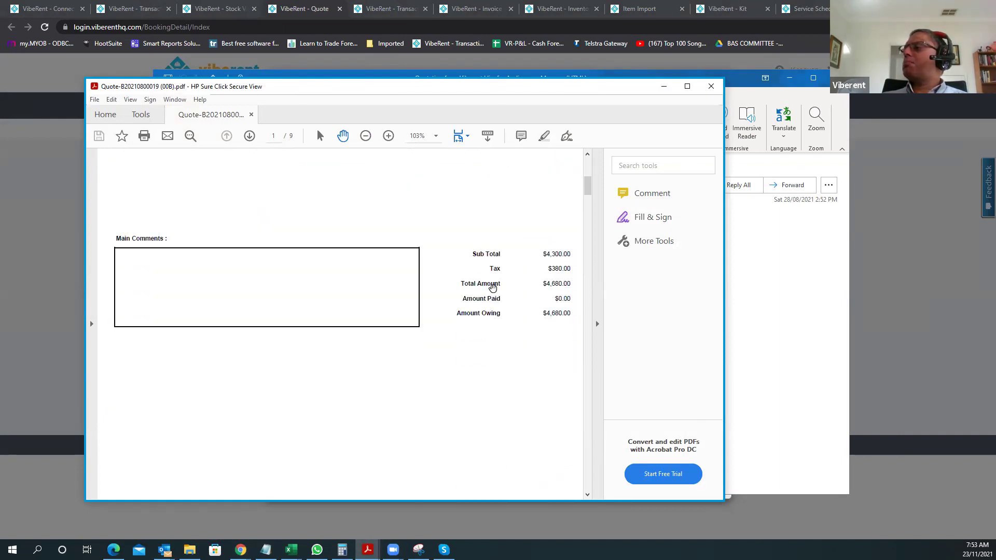
{"action": "scroll", "coordinate": [493, 290], "scroll_direction": "down", "scroll_amount": 8}
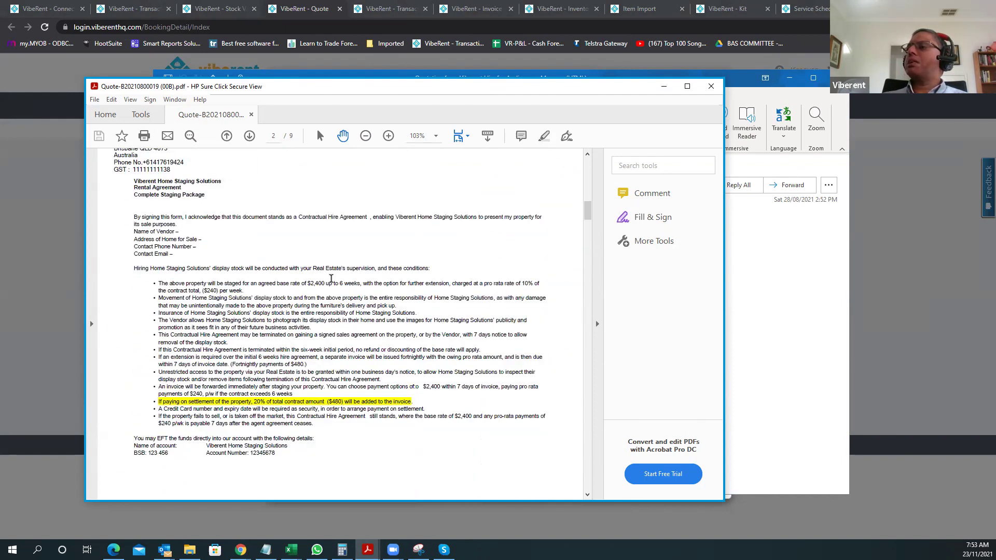
{"action": "scroll", "coordinate": [333, 284], "scroll_direction": "down", "scroll_amount": 3}
{"action": "scroll", "coordinate": [335, 287], "scroll_direction": "down", "scroll_amount": 15}
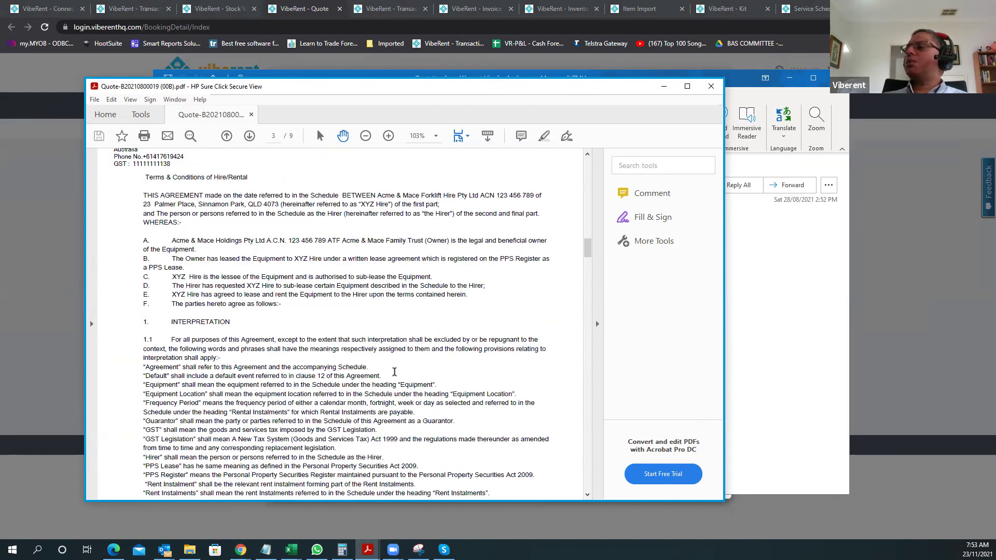
{"action": "left_click", "coordinate": [664, 87]}
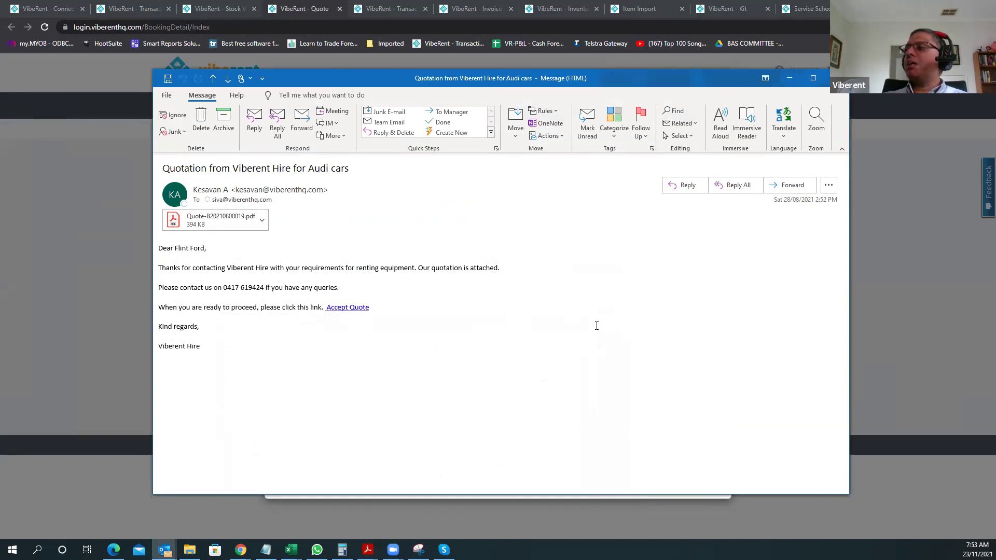
- Open the email's Accept Quote page, set the reference number to 234 and draw a signature in the signature box
{"action": "left_click", "coordinate": [351, 310], "text": "ctrl"}
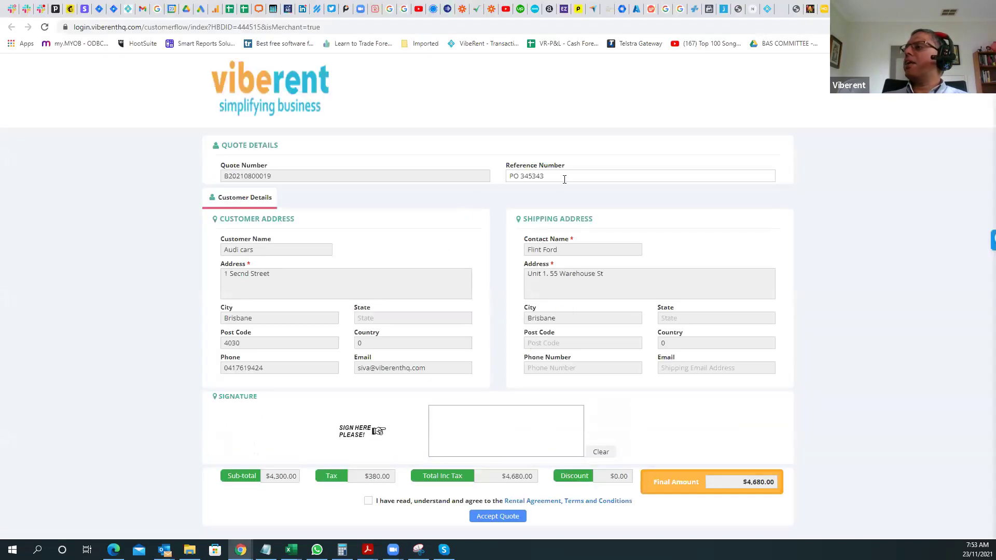
{"action": "left_click_drag", "start_coordinate": [544, 176], "coordinate": [469, 178]}
{"action": "type", "text": "234"}
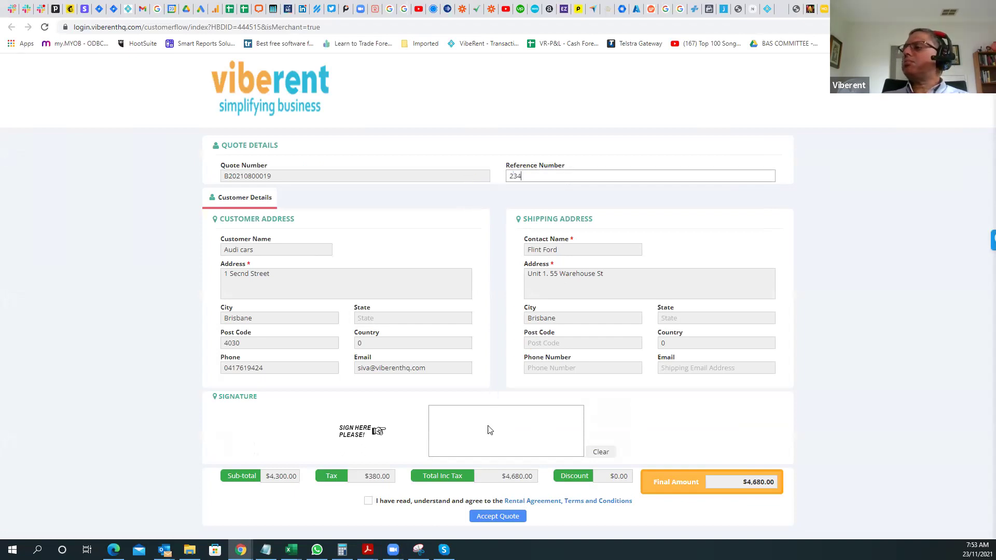
{"action": "mouse_move", "coordinate": [459, 446]}
{"action": "left_mouse_down"}
{"action": "mouse_move", "coordinate": [558, 424]}
{"action": "mouse_move", "coordinate": [452, 423]}
{"action": "mouse_move", "coordinate": [527, 430]}
{"action": "left_mouse_up"}
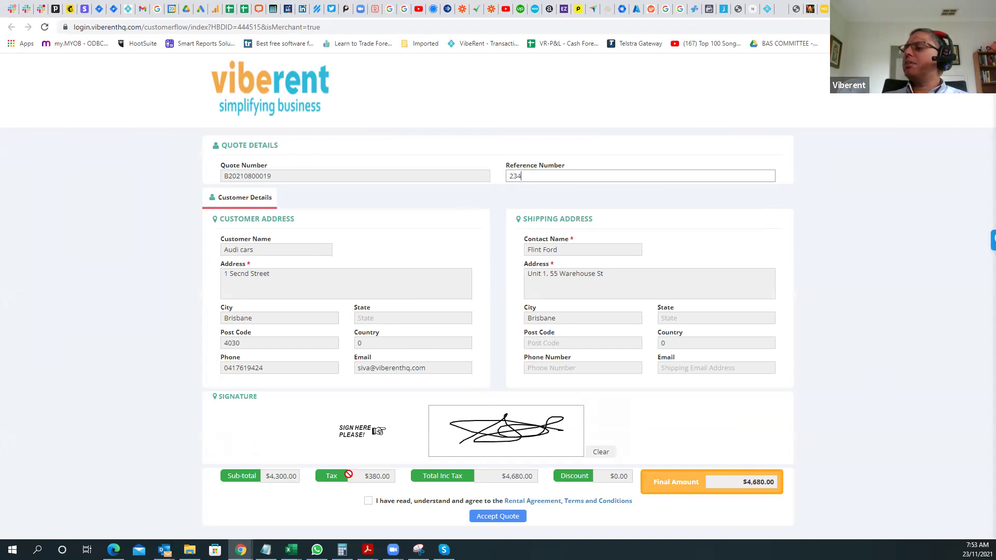
- Check the rental agreement, terms and conditions linked on the acceptance page, and mark them as read and agreed
{"action": "left_click", "coordinate": [571, 506]}
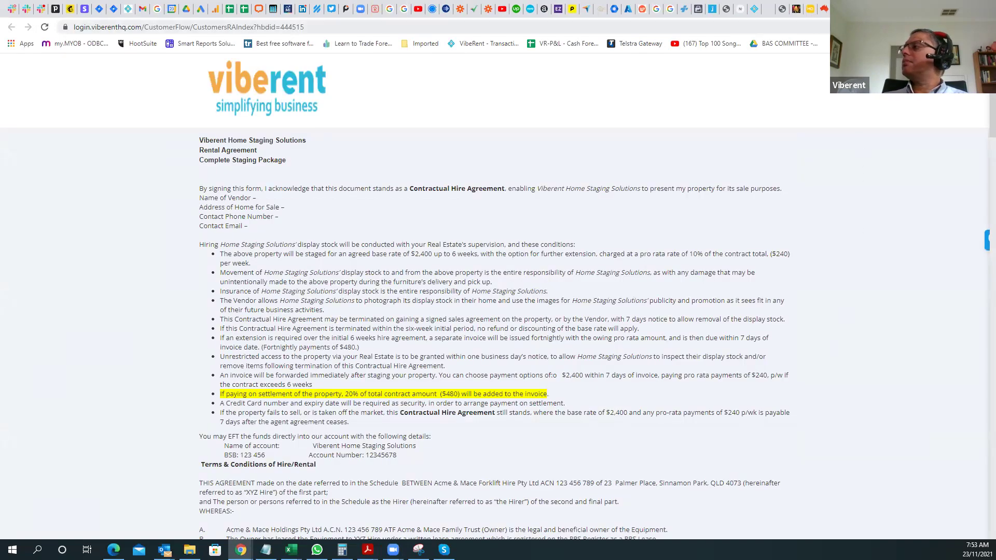
{"action": "key", "text": "alt+Left"}
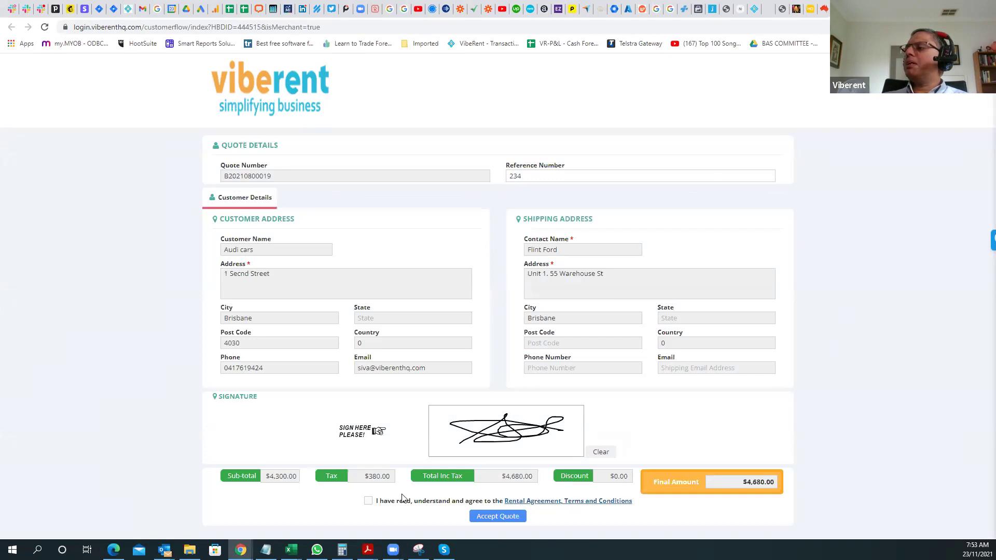
{"action": "left_click", "coordinate": [369, 501]}
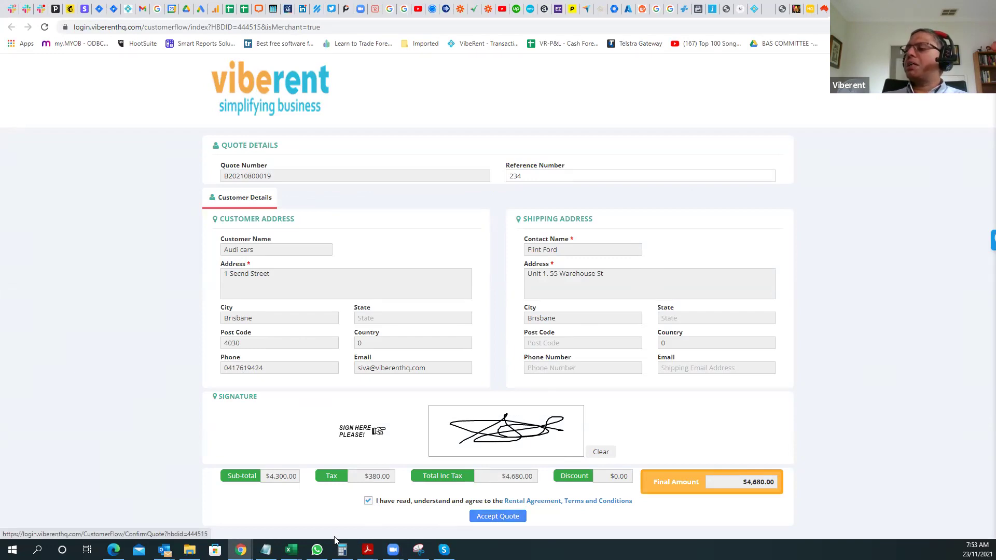
- Return to the VibeRent quote window and close the customer email form without sending it
{"action": "mouse_move", "coordinate": [241, 549]}
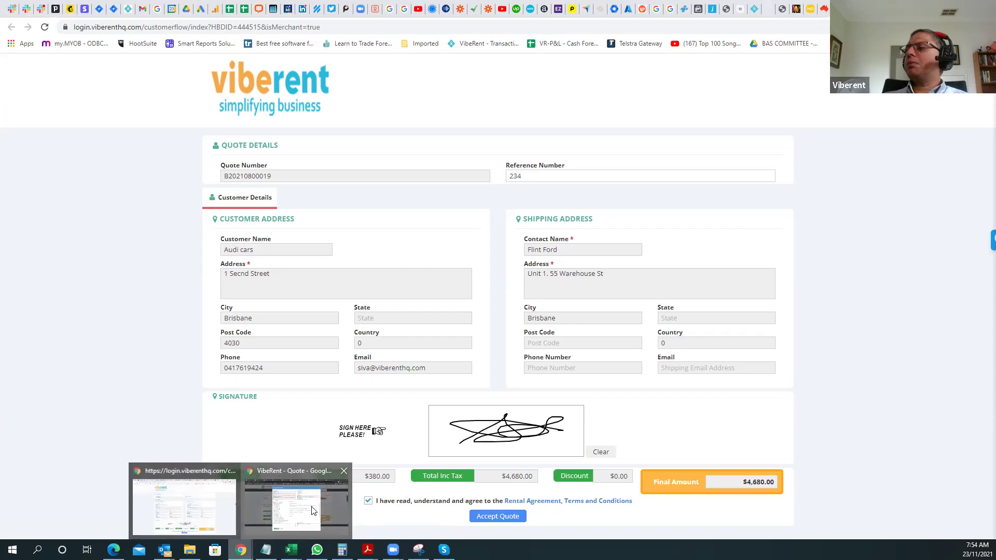
{"action": "left_click", "coordinate": [312, 512]}
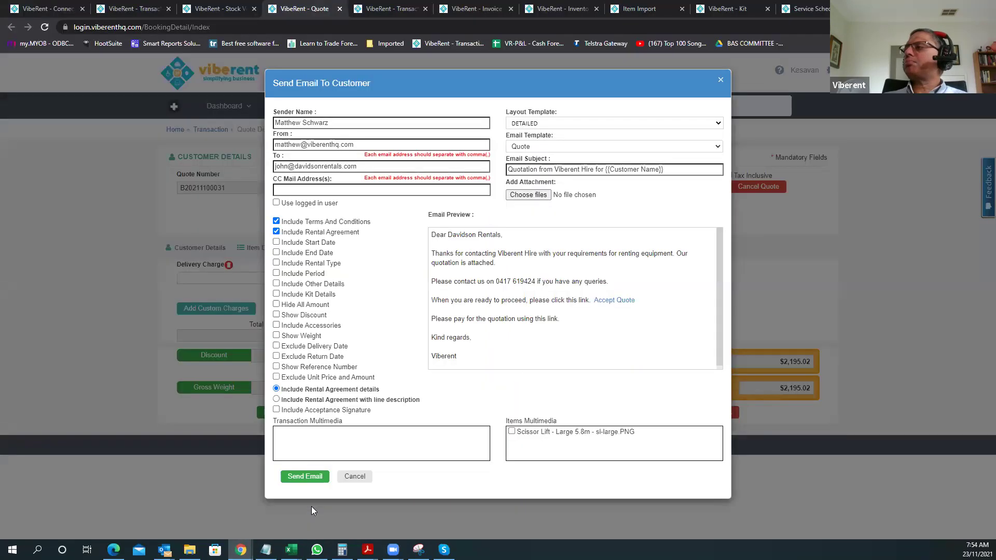
{"action": "left_click", "coordinate": [721, 81]}
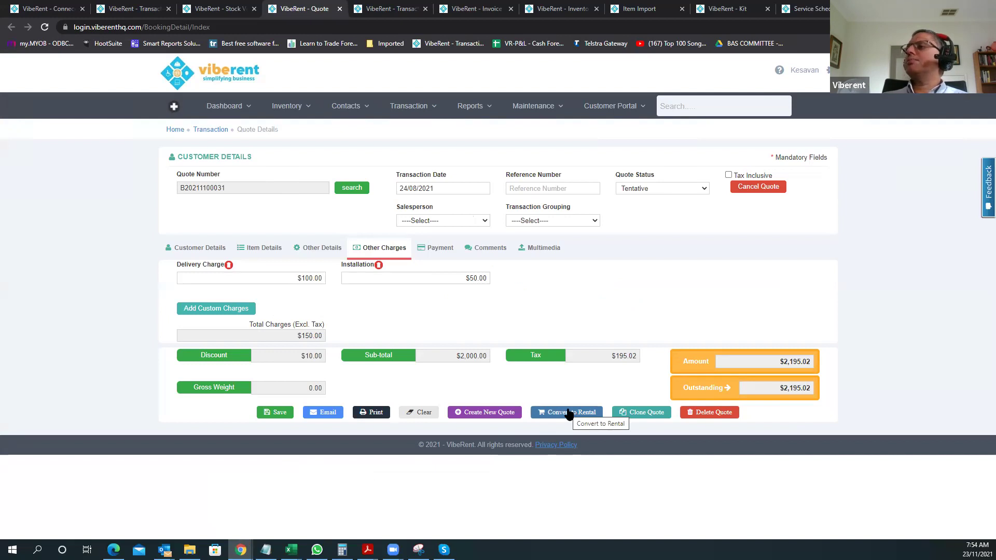
- Show the Davidson Rentals rental transaction's item details and turn off Deliver/Return so the item lines can be edited
{"action": "left_click", "coordinate": [401, 13]}
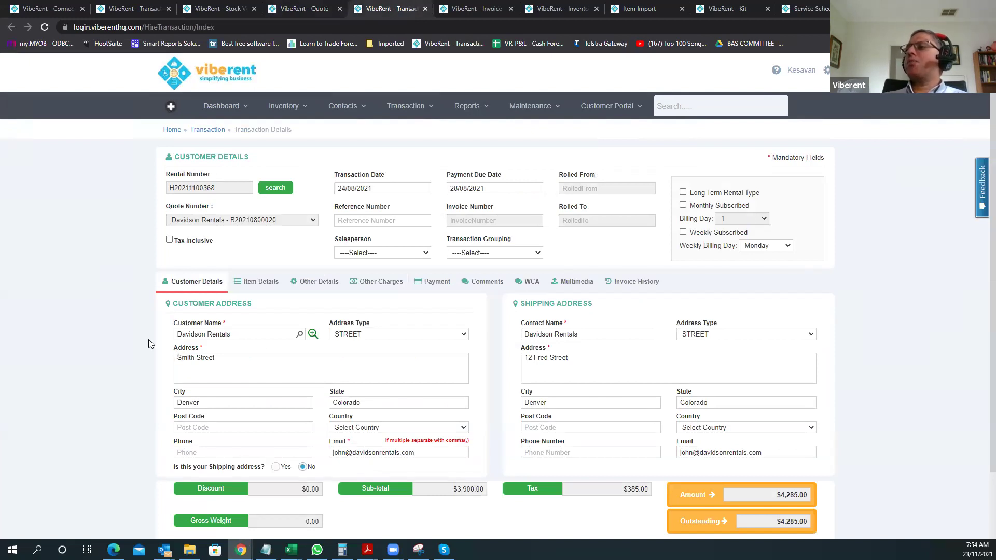
{"action": "left_click", "coordinate": [260, 282]}
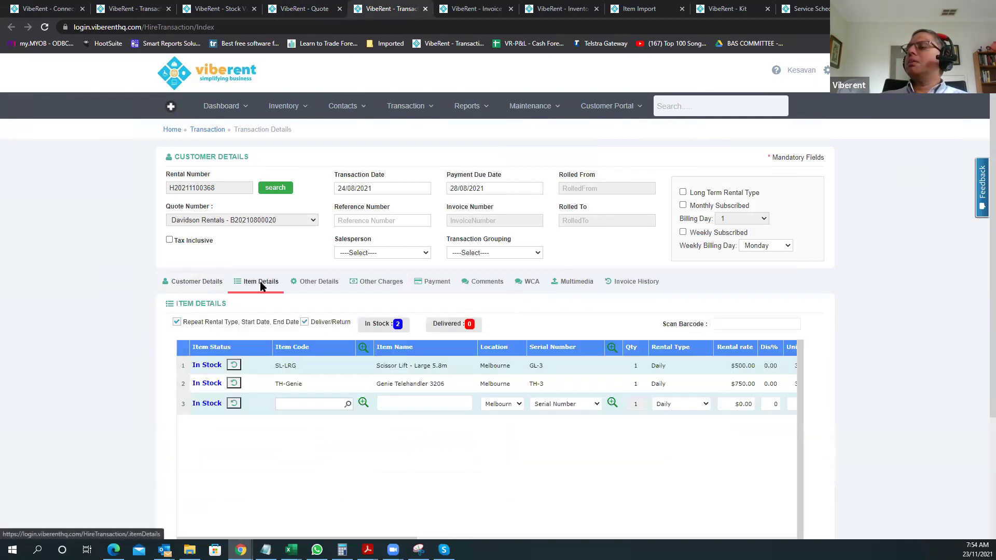
{"action": "left_click", "coordinate": [306, 324]}
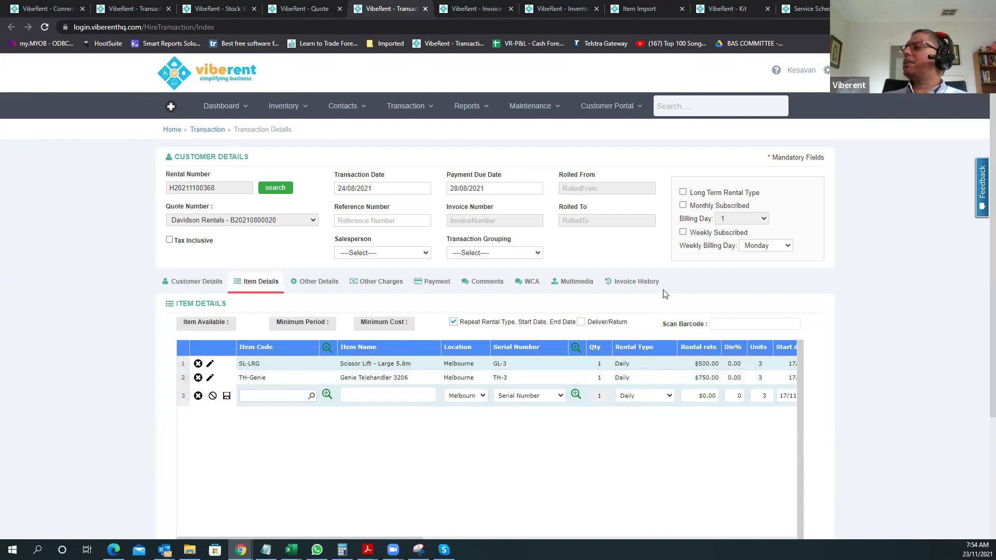
- Make the transaction a Long Term Rental Type, enable NoEndDate for Scissor Lift - Large 5.8m (SL-LRG), and save that item line
{"action": "left_click", "coordinate": [683, 194]}
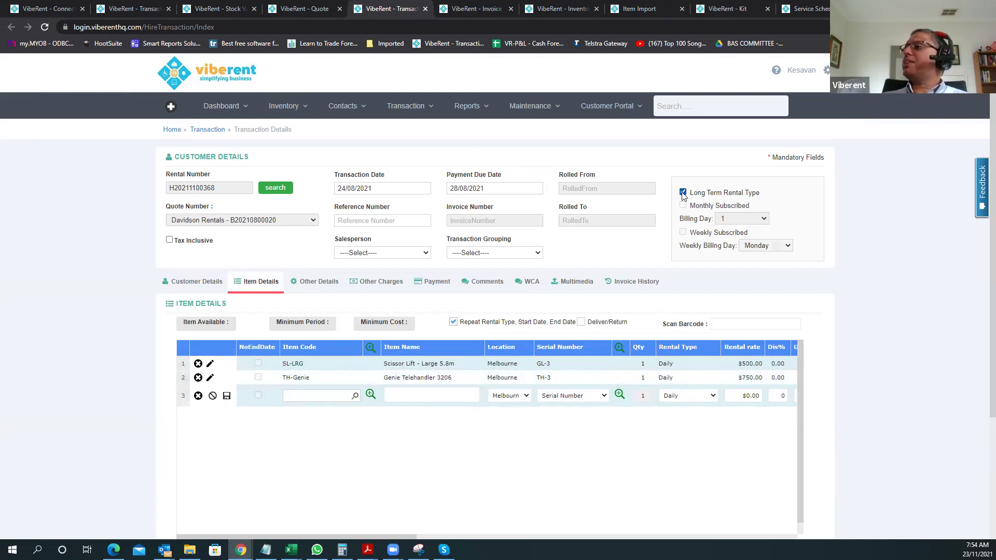
{"action": "left_click", "coordinate": [210, 365]}
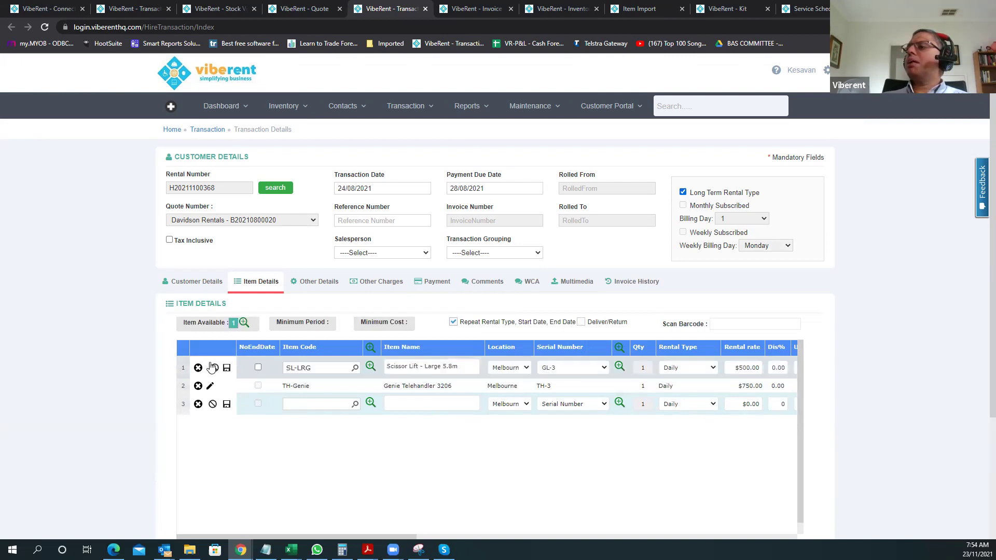
{"action": "left_click", "coordinate": [258, 368]}
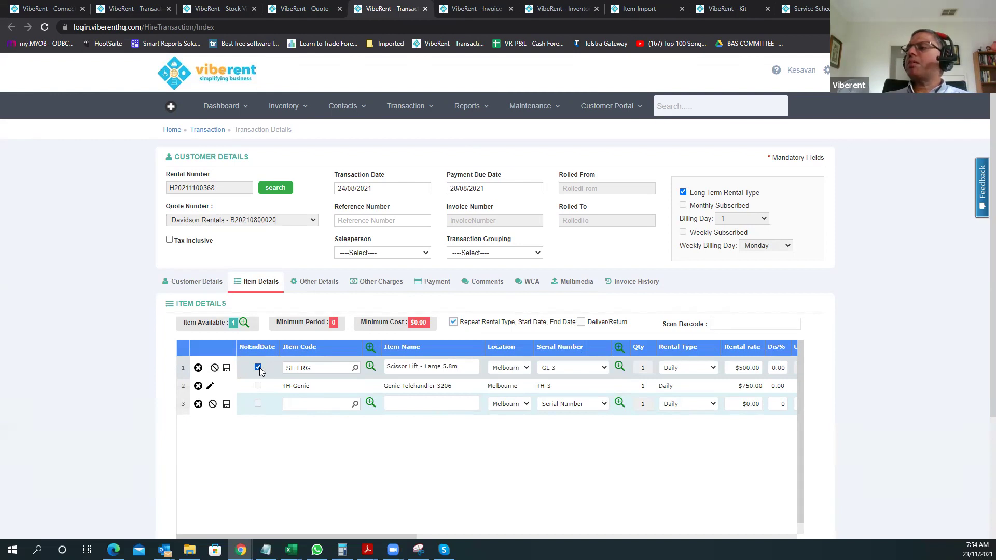
{"action": "left_click", "coordinate": [227, 368]}
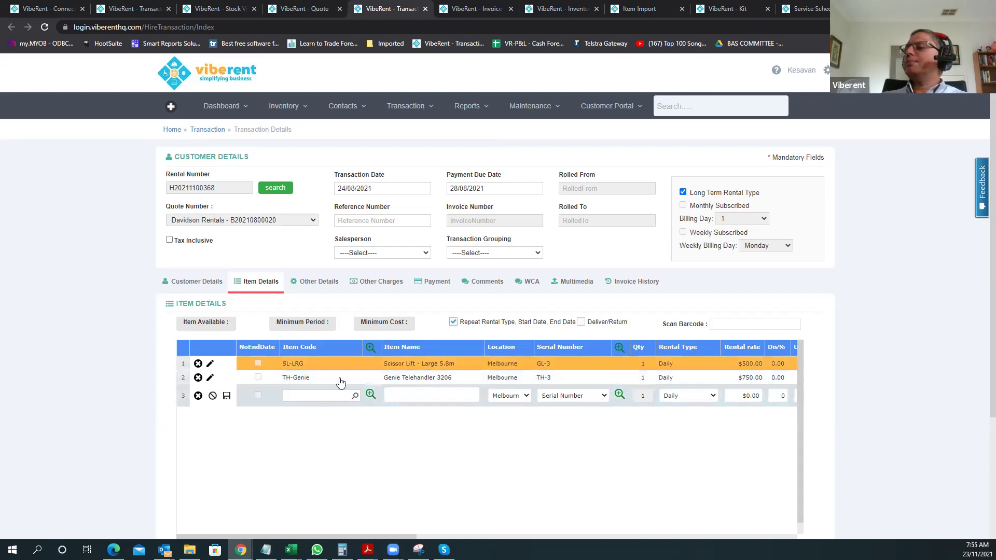
- Review the rental's item lines, totals and available transaction actions, and bring up the invoice list for Nov/2021
{"action": "scroll", "coordinate": [104, 359], "scroll_direction": "down", "scroll_amount": 2}
{"action": "scroll", "coordinate": [104, 358], "scroll_direction": "down", "scroll_amount": 3}
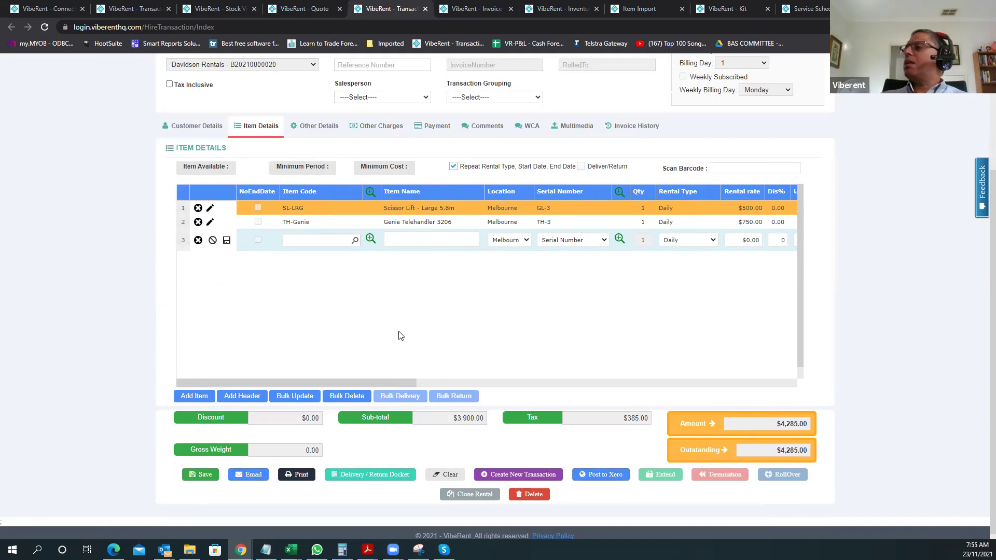
{"action": "scroll", "coordinate": [401, 336], "scroll_direction": "up", "scroll_amount": 2}
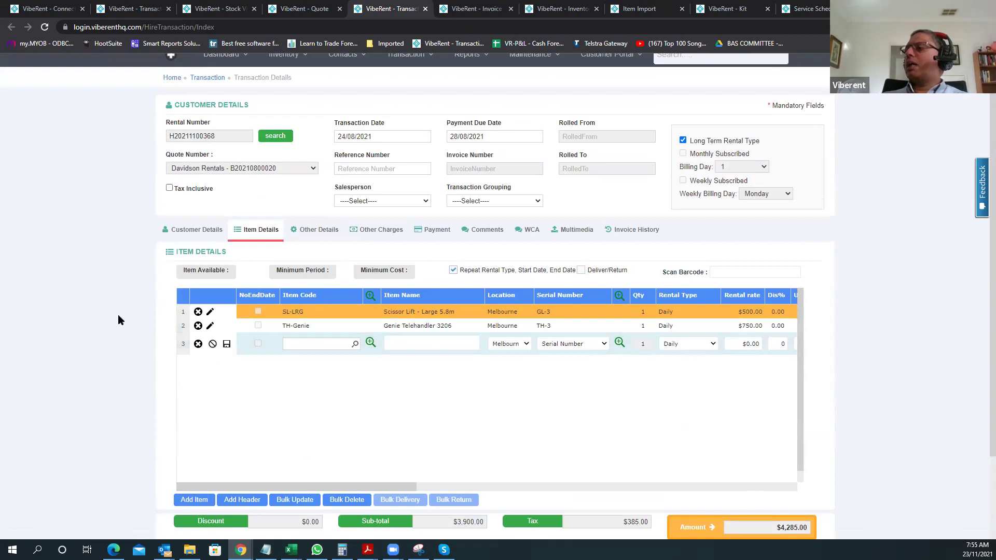
{"action": "scroll", "coordinate": [118, 320], "scroll_direction": "down", "scroll_amount": 2}
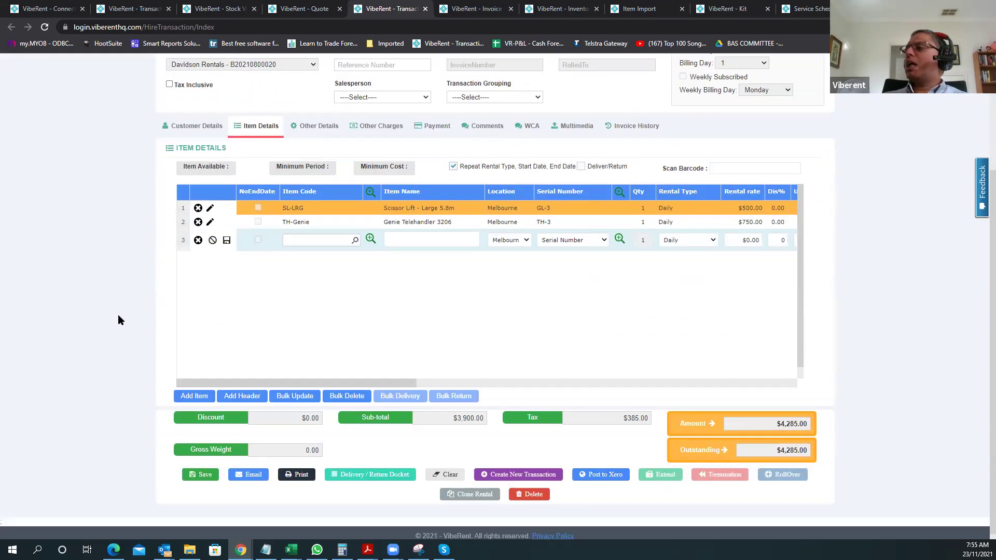
{"action": "scroll", "coordinate": [118, 321], "scroll_direction": "up", "scroll_amount": 1}
{"action": "scroll", "coordinate": [119, 320], "scroll_direction": "up", "scroll_amount": 1}
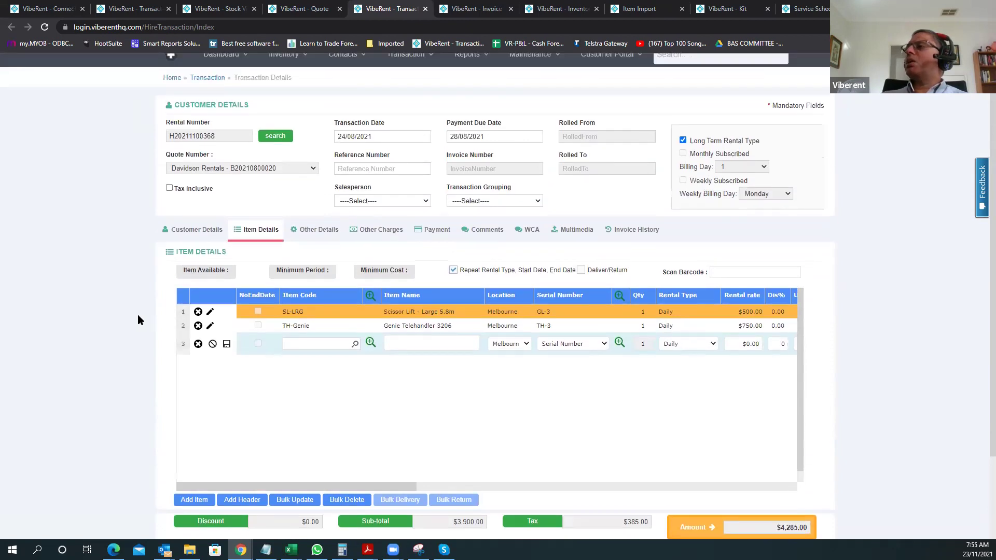
{"action": "scroll", "coordinate": [140, 314], "scroll_direction": "up", "scroll_amount": 1}
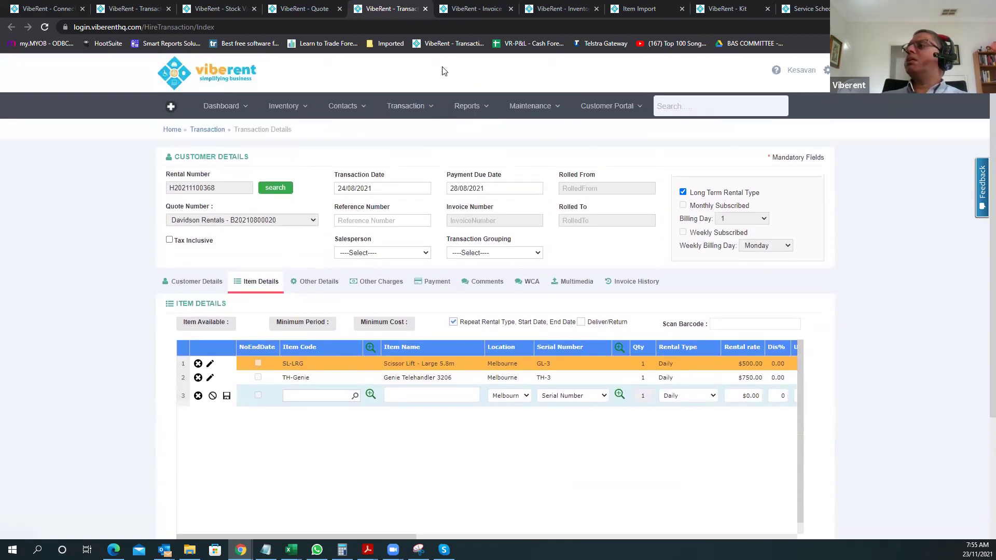
{"action": "left_click", "coordinate": [474, 9]}
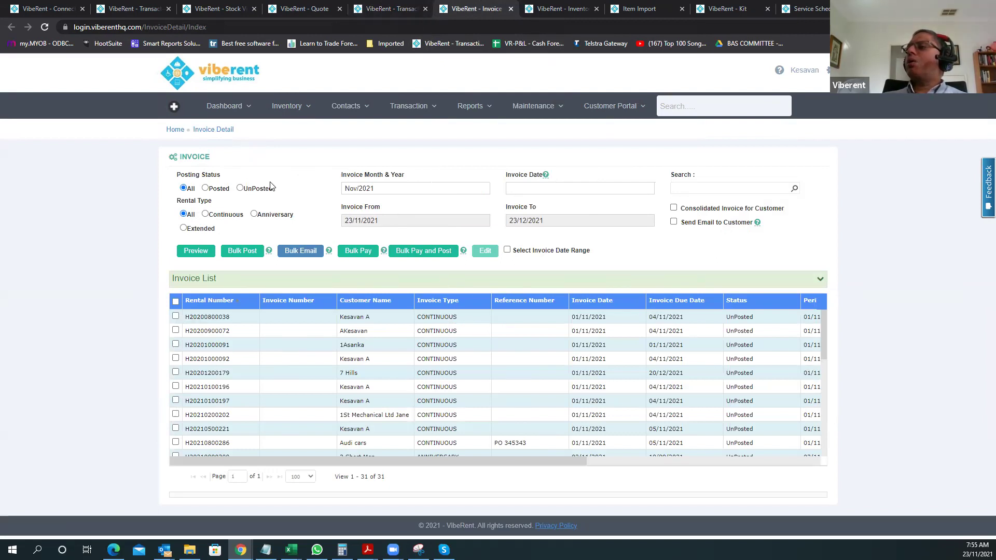
- Filter the Nov/2021 invoice list to UnPosted invoices and select all of them
{"action": "left_click", "coordinate": [239, 189]}
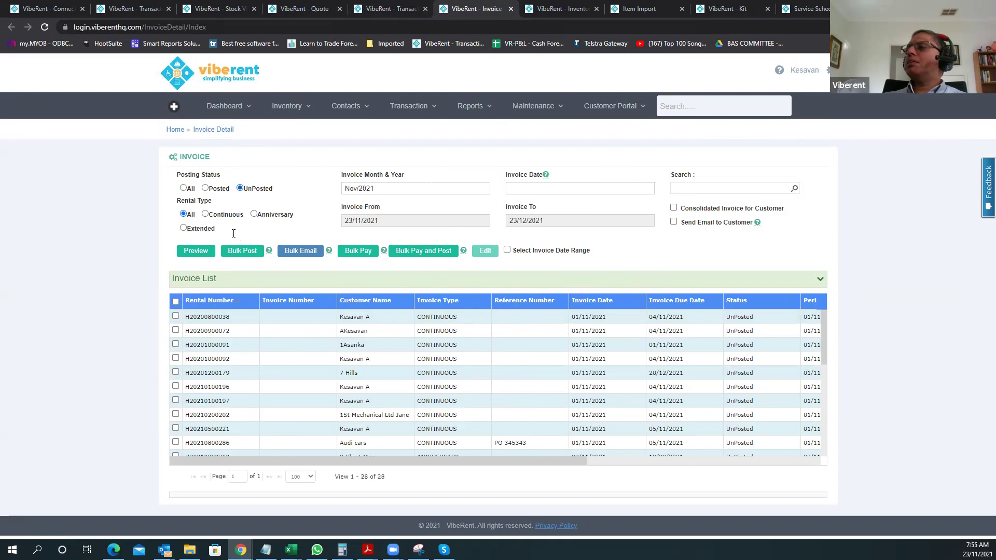
{"action": "left_click", "coordinate": [175, 317]}
{"action": "left_click", "coordinate": [175, 331]}
{"action": "left_click", "coordinate": [176, 301]}
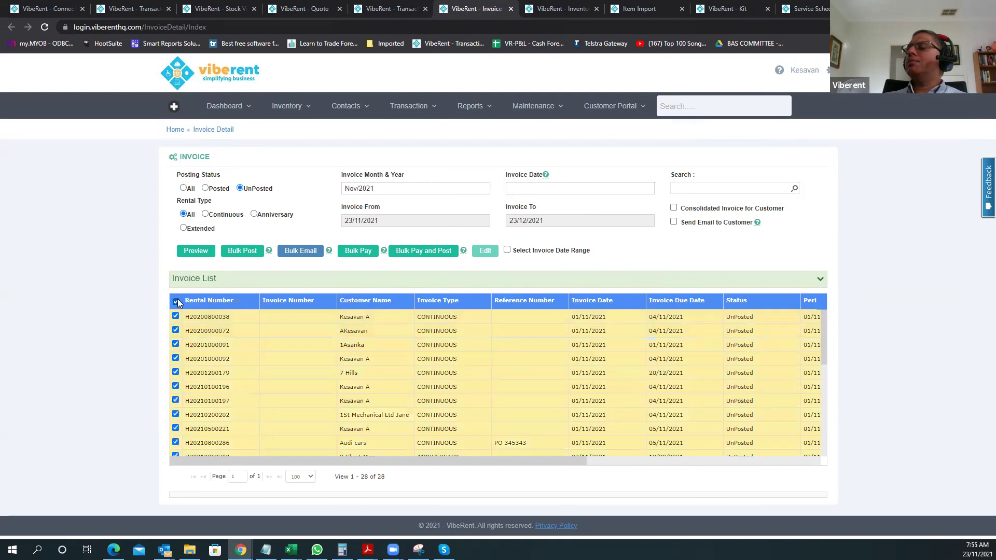
{"action": "left_click", "coordinate": [251, 254]}
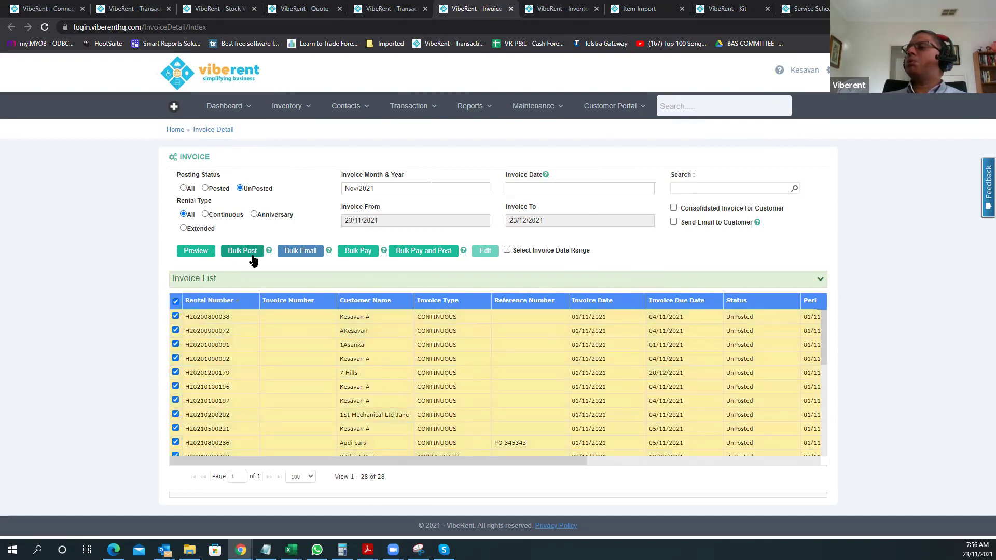
- Enable Send Email to Customer for the selected invoices, with Show Tax Invoice and Include Terms And Conditions
{"action": "left_click", "coordinate": [674, 222]}
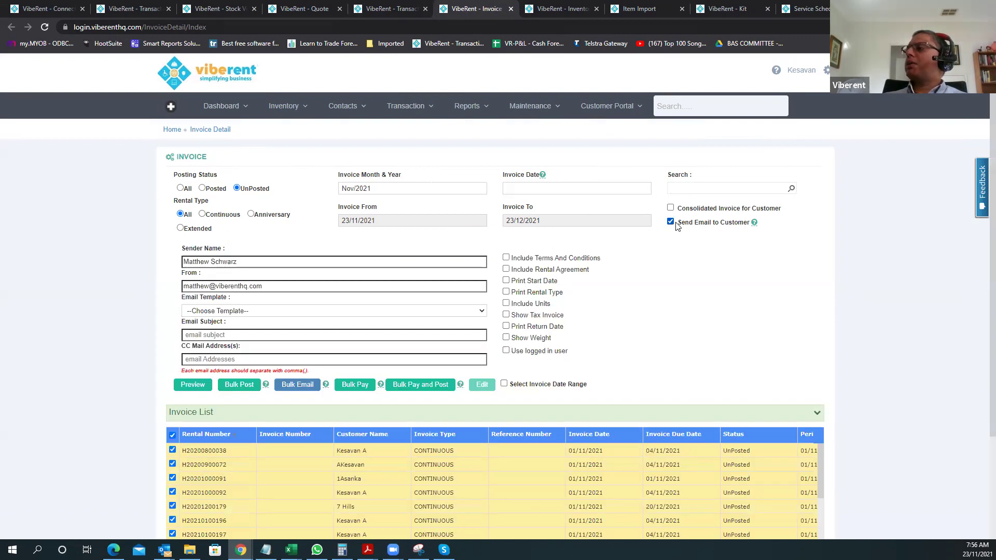
{"action": "left_click", "coordinate": [507, 316]}
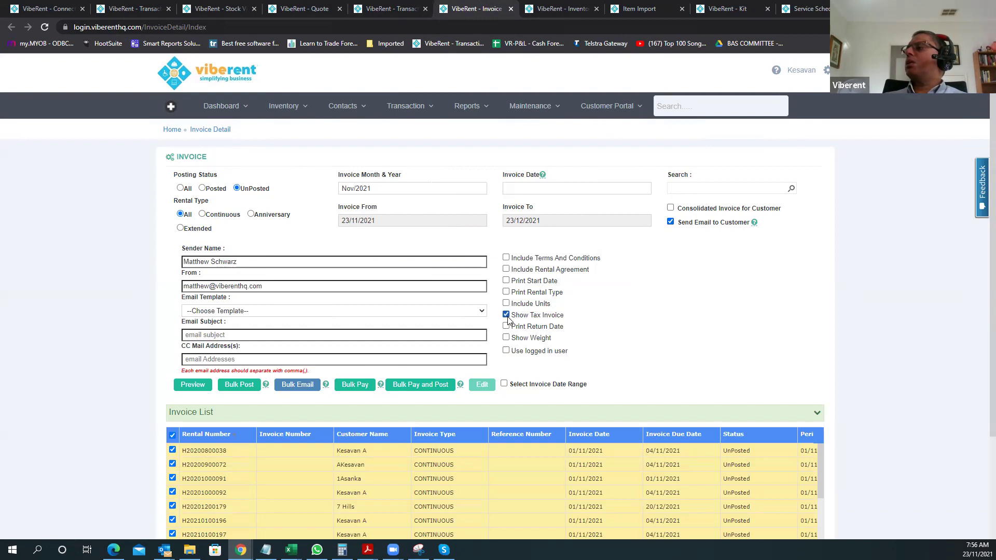
{"action": "left_click", "coordinate": [506, 258]}
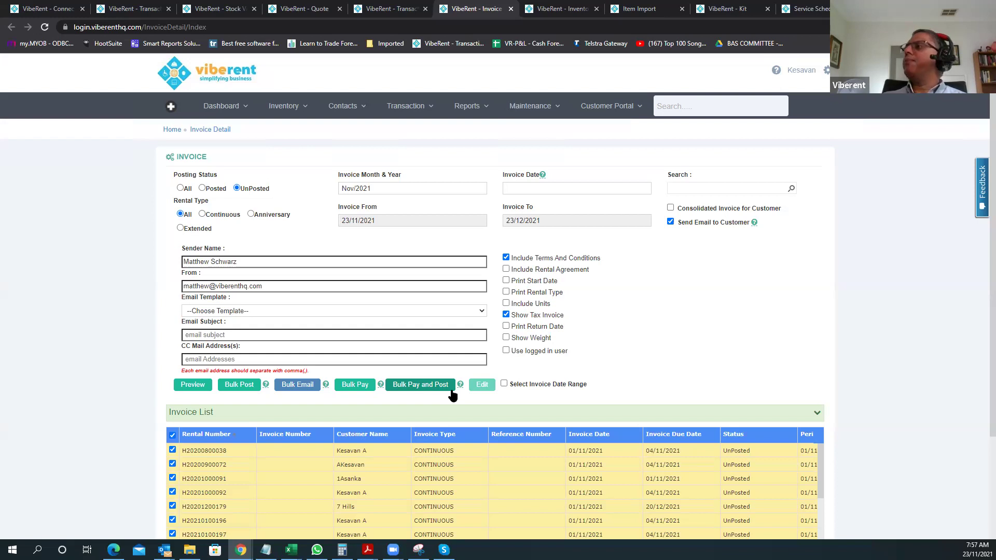
- In Inventory Management, look up the Access Equipment - Scissor Lifts - Small sub category and load item SL-SML (Scissor Lift Small - 3.6m)
{"action": "left_click", "coordinate": [581, 11]}
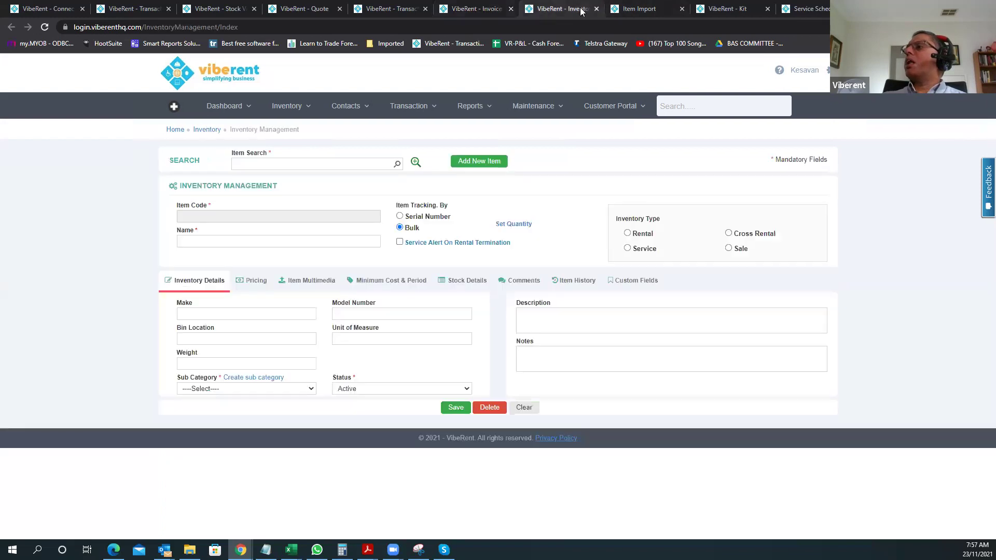
{"action": "left_click", "coordinate": [415, 163]}
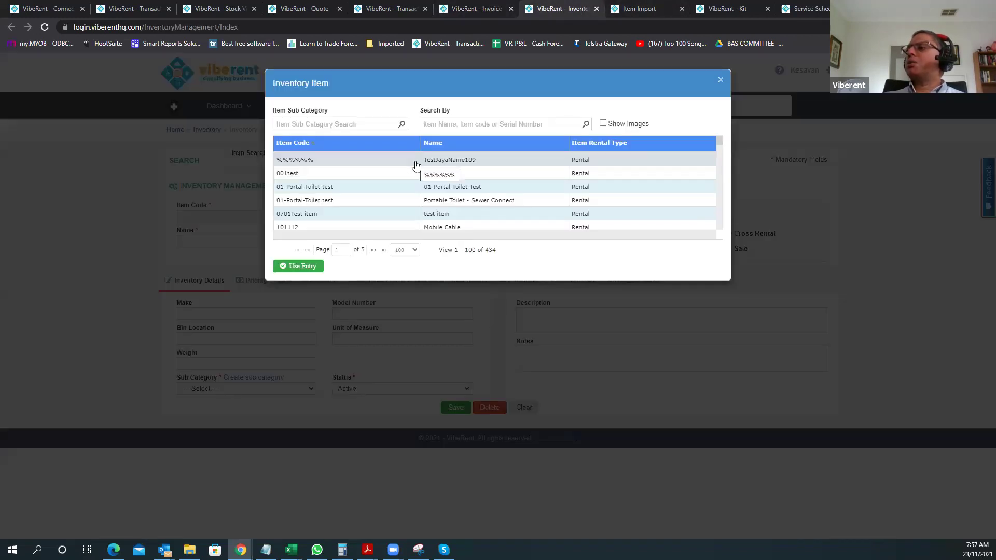
{"action": "left_click", "coordinate": [325, 126]}
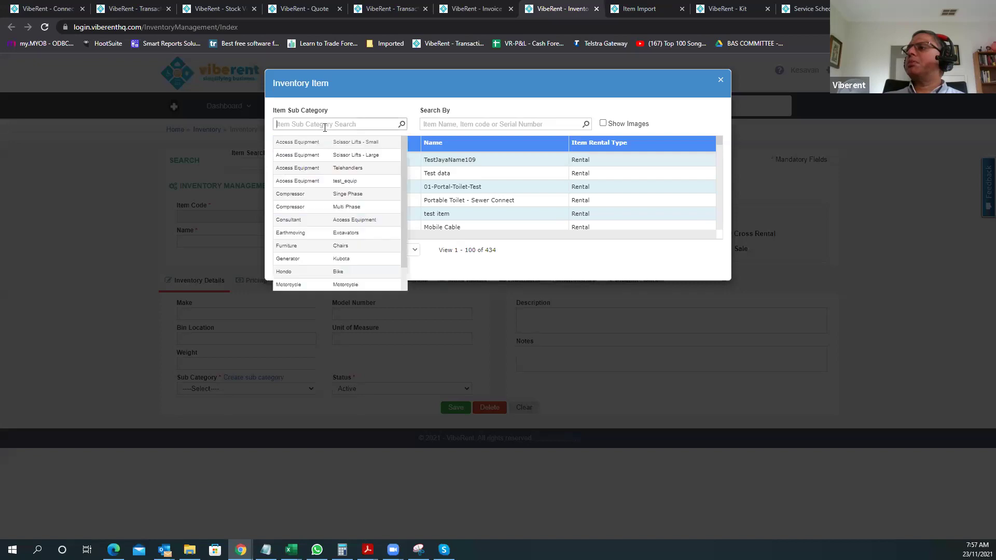
{"action": "left_click", "coordinate": [296, 143]}
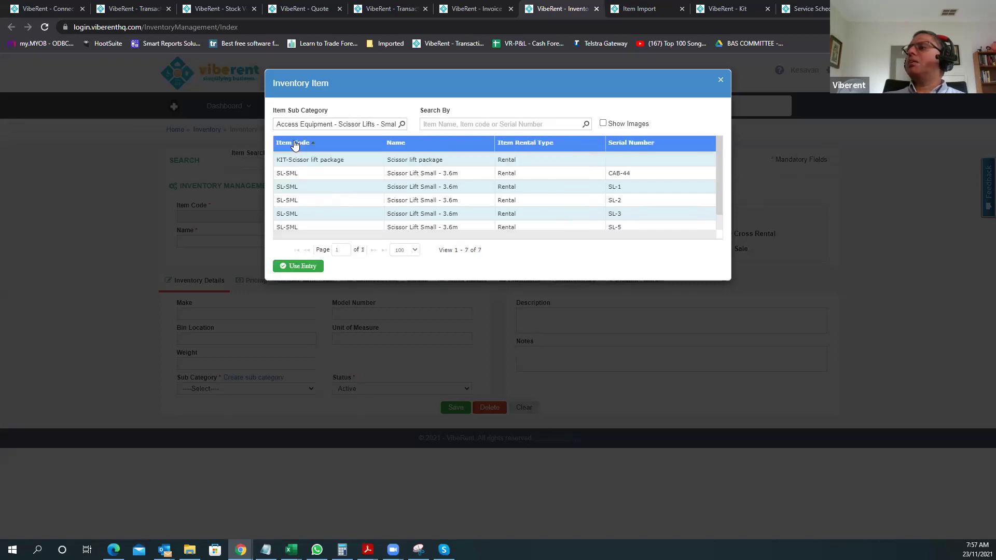
{"action": "left_click", "coordinate": [290, 177]}
{"action": "double_click", "coordinate": [290, 178]}
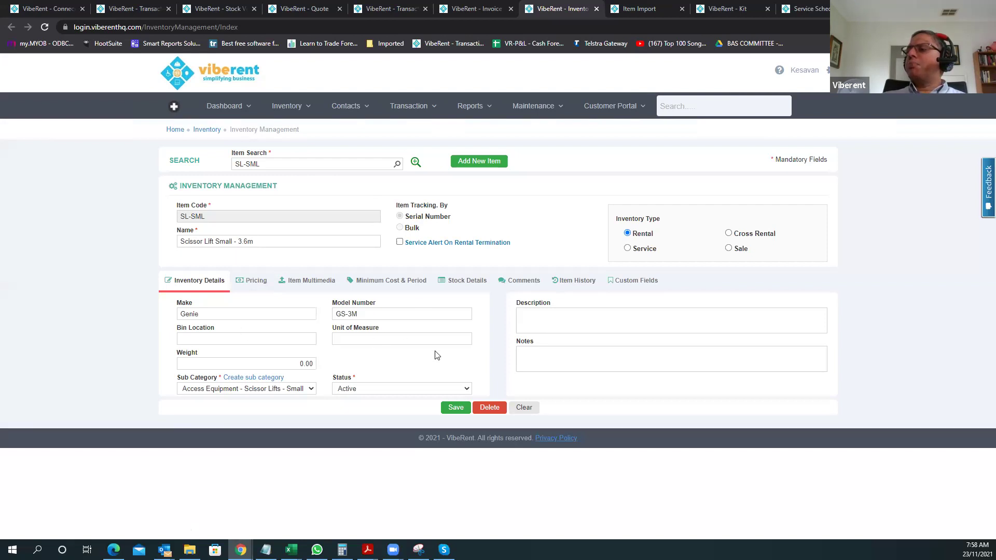
- Review the SL-SML item's pricing, including the form for creating a period type, and its uploaded multimedia files
{"action": "left_click", "coordinate": [251, 283]}
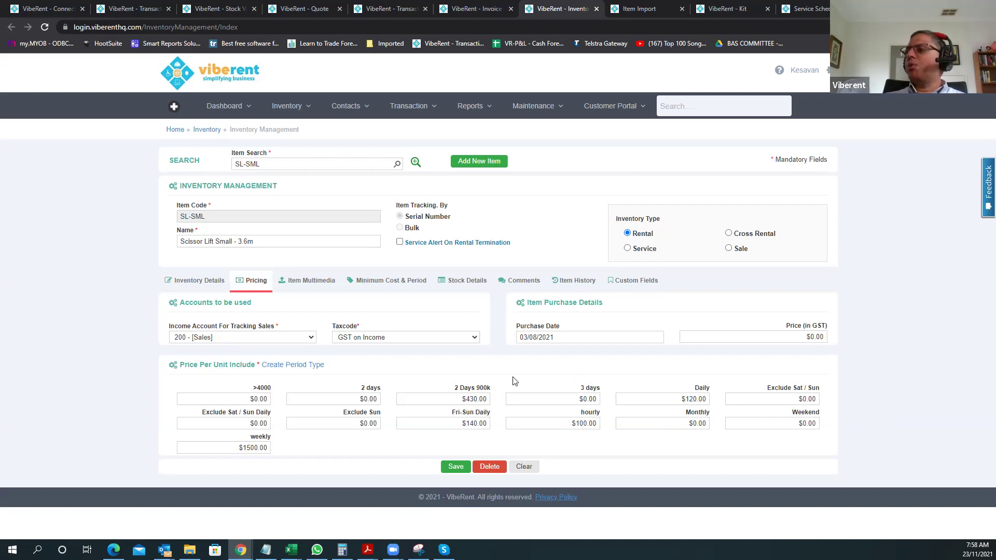
{"action": "left_click", "coordinate": [288, 370]}
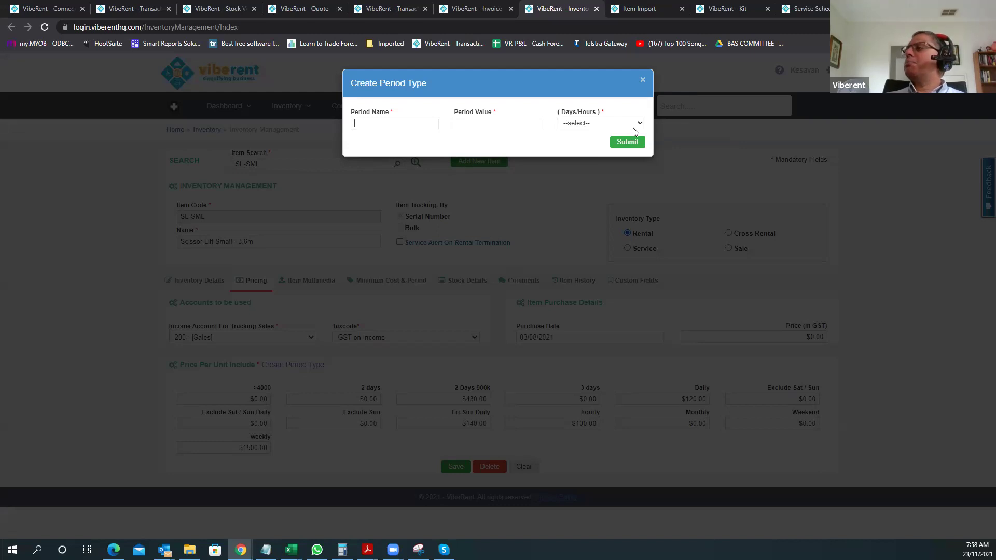
{"action": "left_click", "coordinate": [643, 80]}
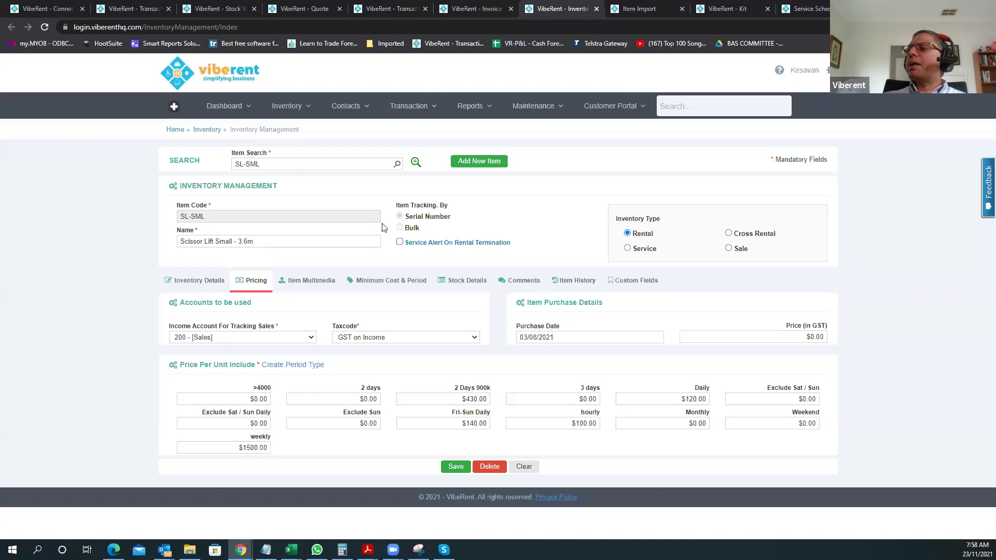
{"action": "left_click", "coordinate": [314, 284]}
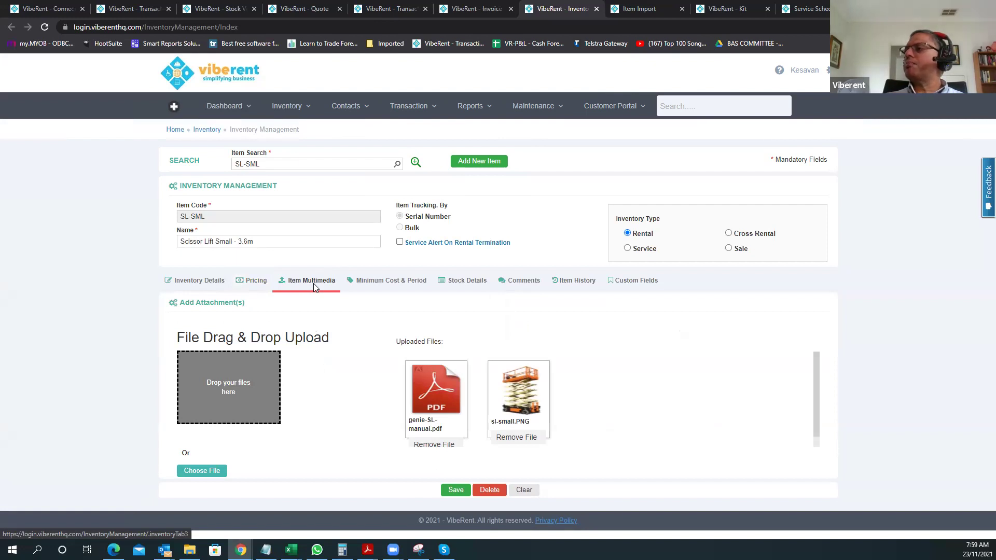
- Show the SL-SML stock details, load serial number SL-1 and look through its available locations
{"action": "left_click", "coordinate": [454, 284]}
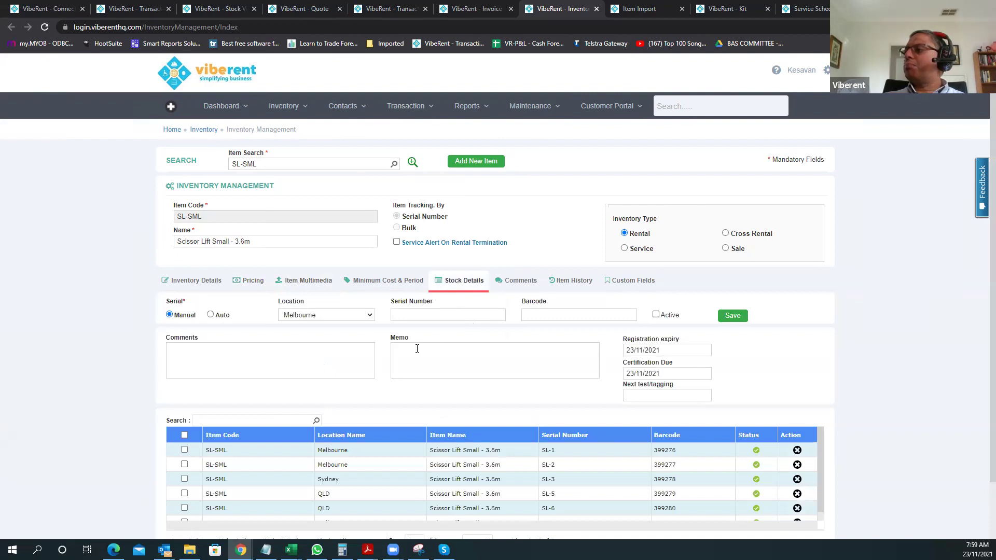
{"action": "scroll", "coordinate": [417, 351], "scroll_direction": "down", "scroll_amount": 1}
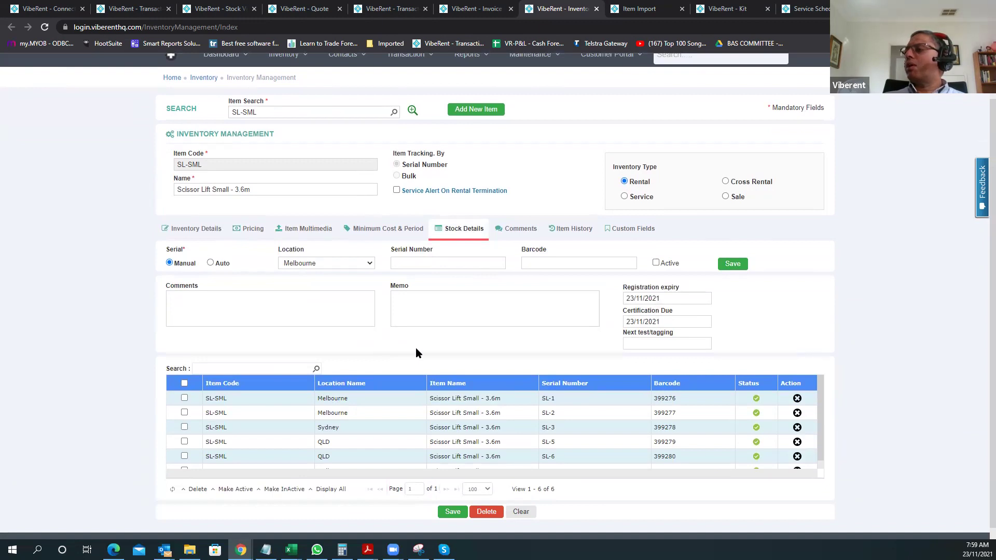
{"action": "left_click", "coordinate": [380, 401]}
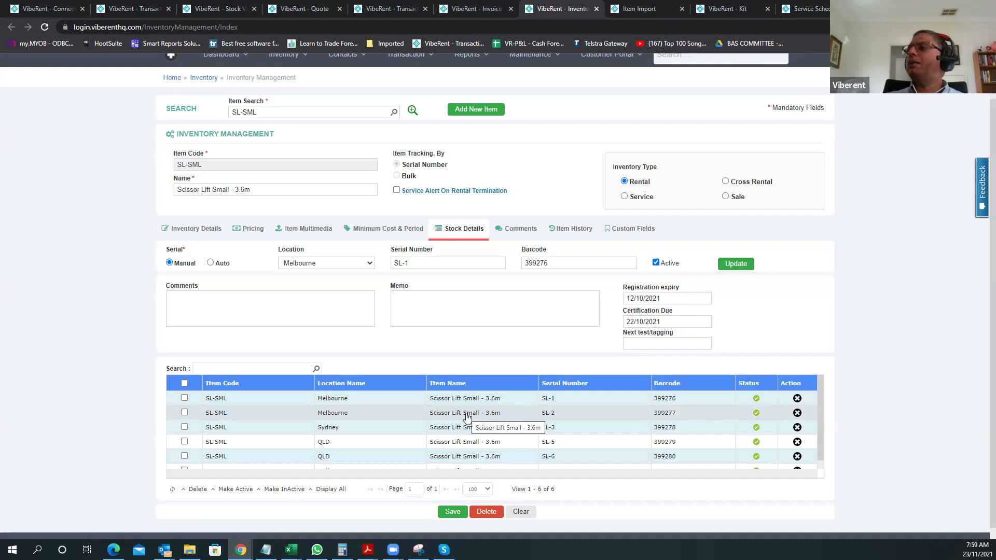
{"action": "left_click", "coordinate": [351, 265]}
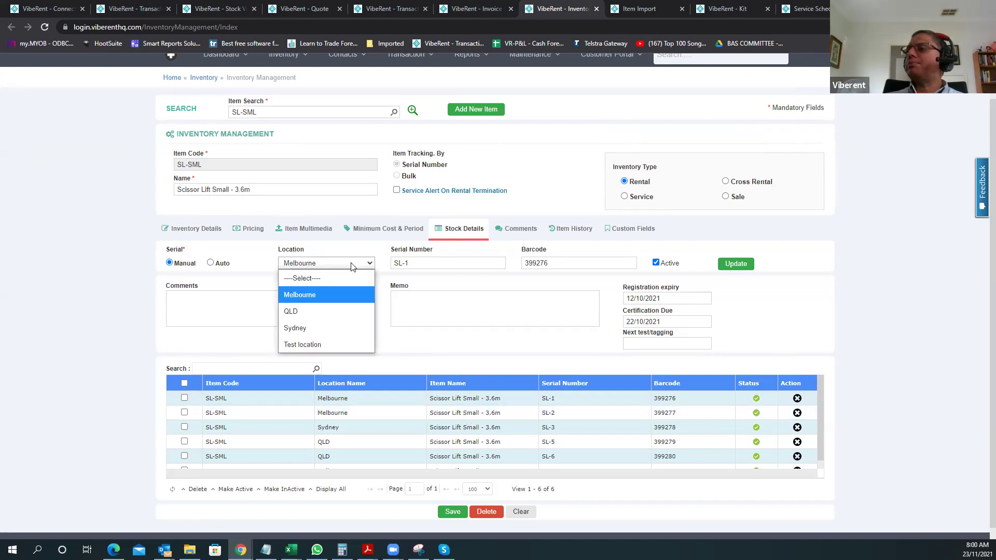
{"action": "left_click", "coordinate": [351, 266]}
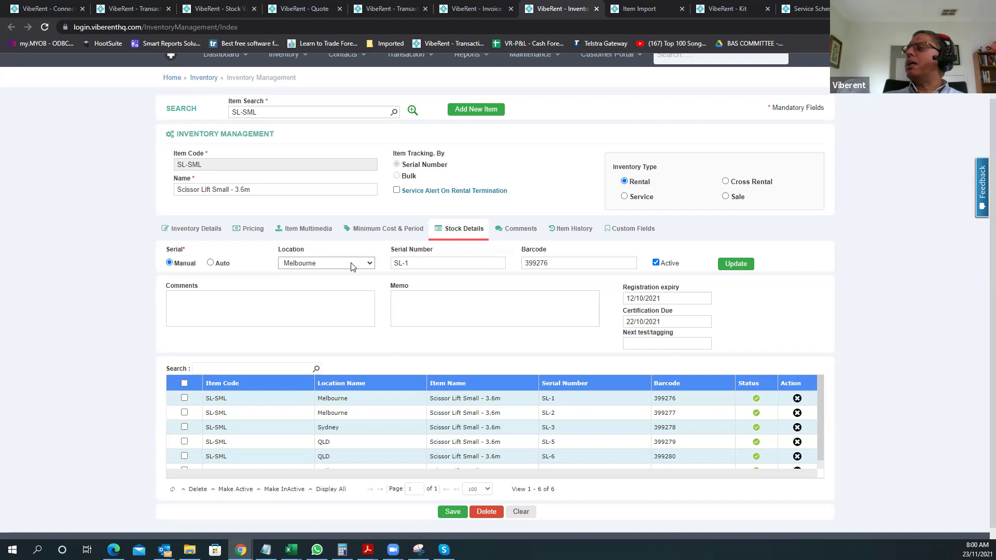
- Search the SL-SML item history for Rental records from 01/11/2020 to 23/11/2021
{"action": "left_click", "coordinate": [572, 231]}
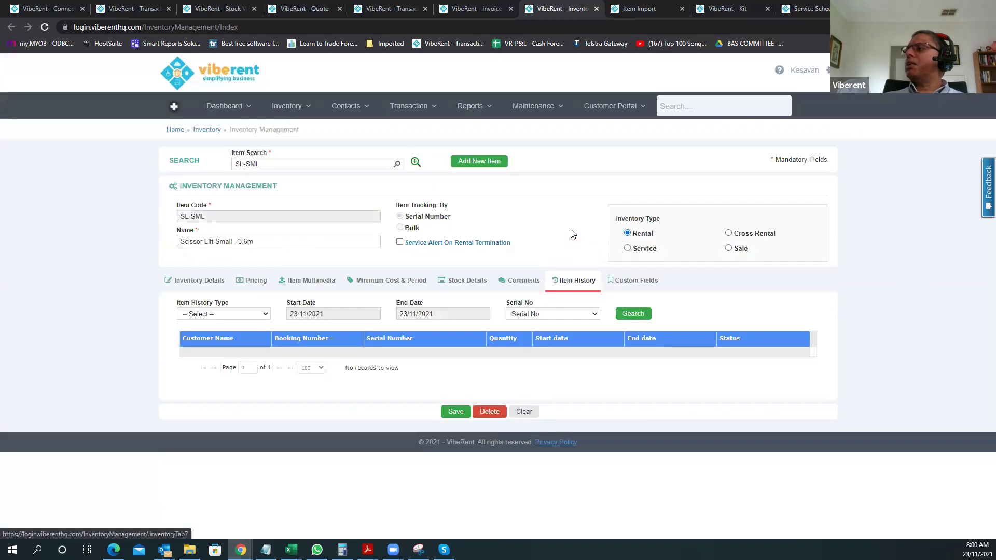
{"action": "left_click", "coordinate": [231, 314]}
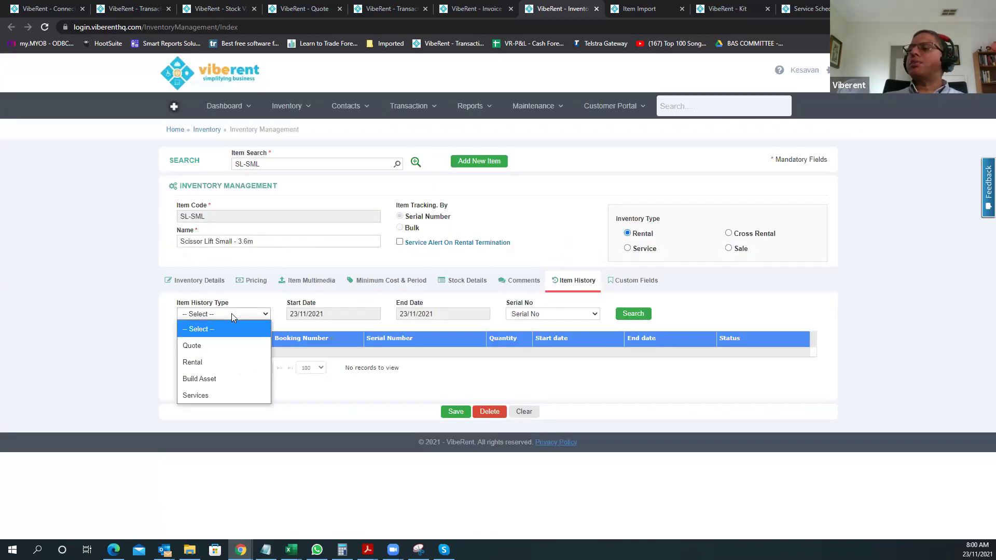
{"action": "left_click", "coordinate": [215, 359]}
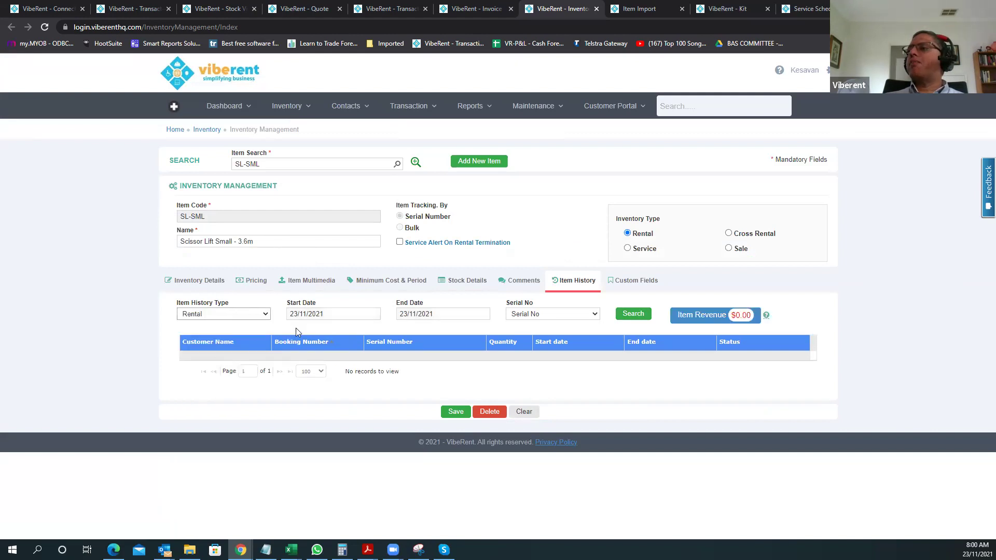
{"action": "left_click", "coordinate": [335, 314]}
{"action": "left_click", "coordinate": [374, 329]}
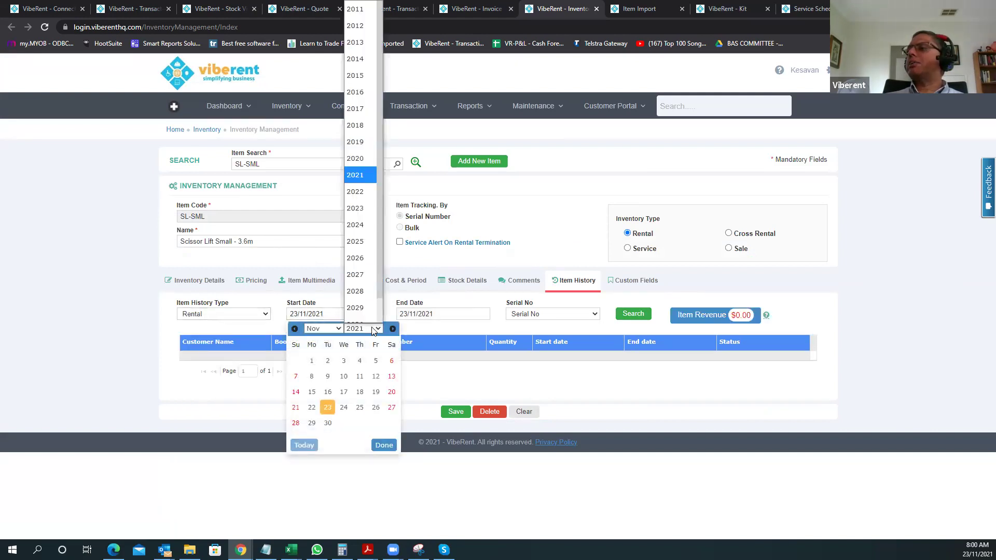
{"action": "left_click", "coordinate": [358, 158]}
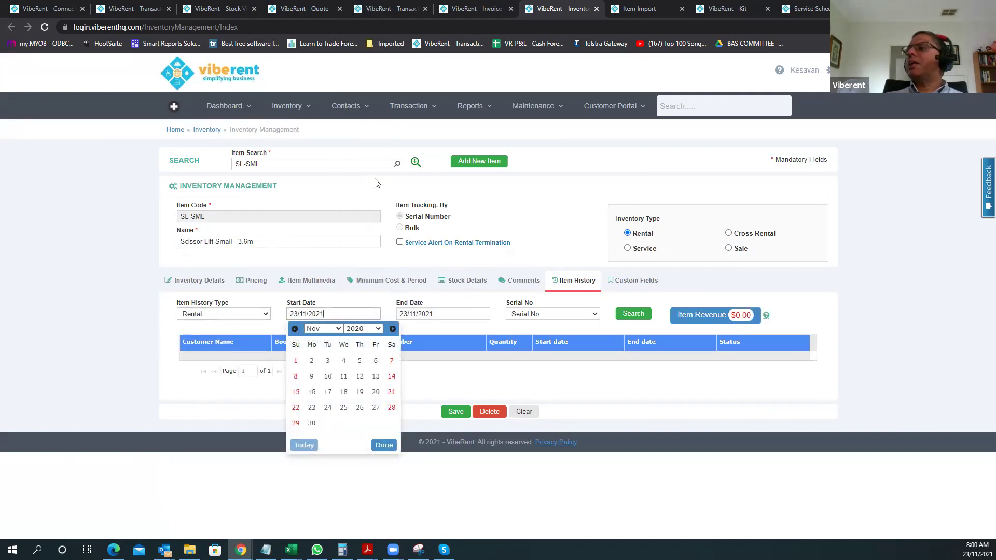
{"action": "left_click", "coordinate": [296, 361]}
{"action": "left_click", "coordinate": [630, 314]}
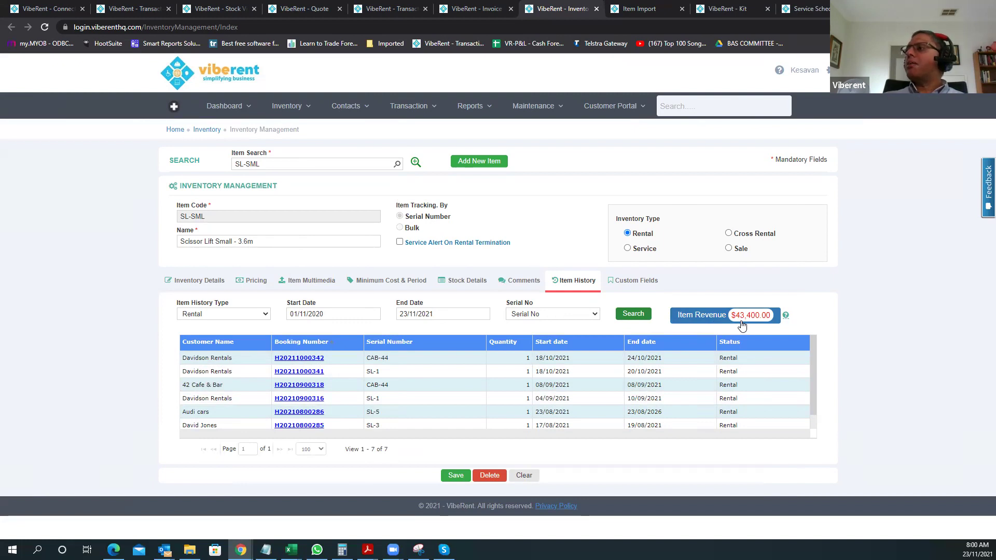
- Look through the available report categories, including the individual Item Reports, without running a report
{"action": "left_click", "coordinate": [495, 115]}
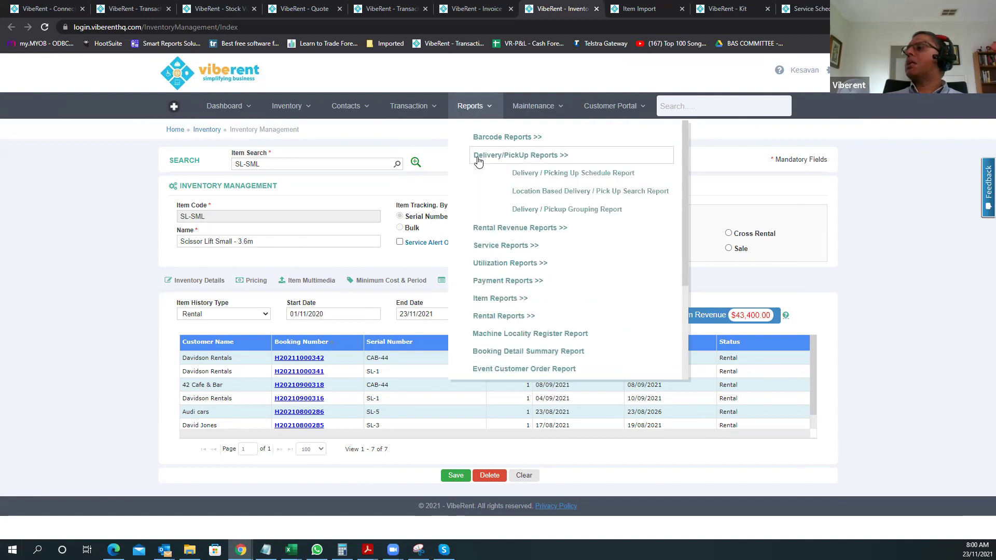
{"action": "mouse_move", "coordinate": [470, 176]}
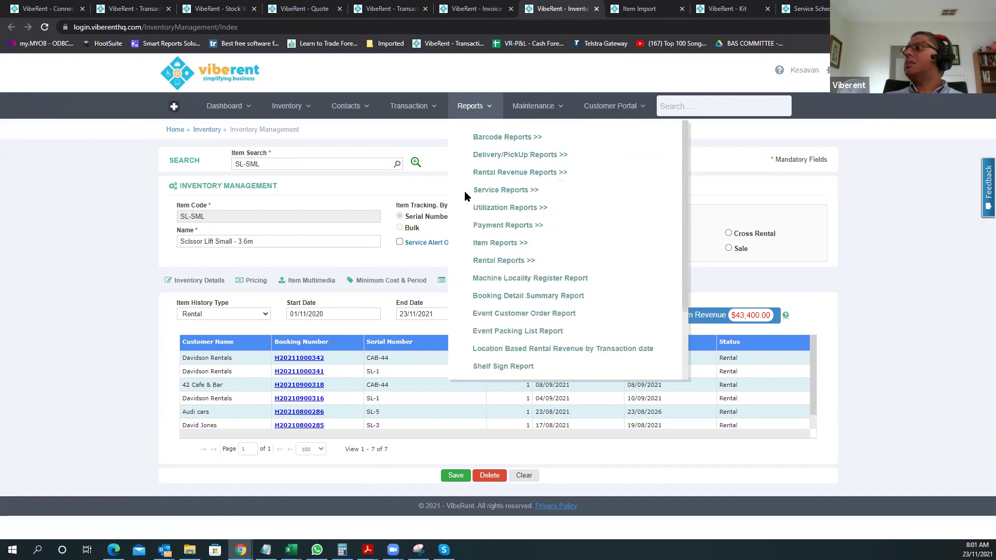
{"action": "mouse_move", "coordinate": [476, 195]}
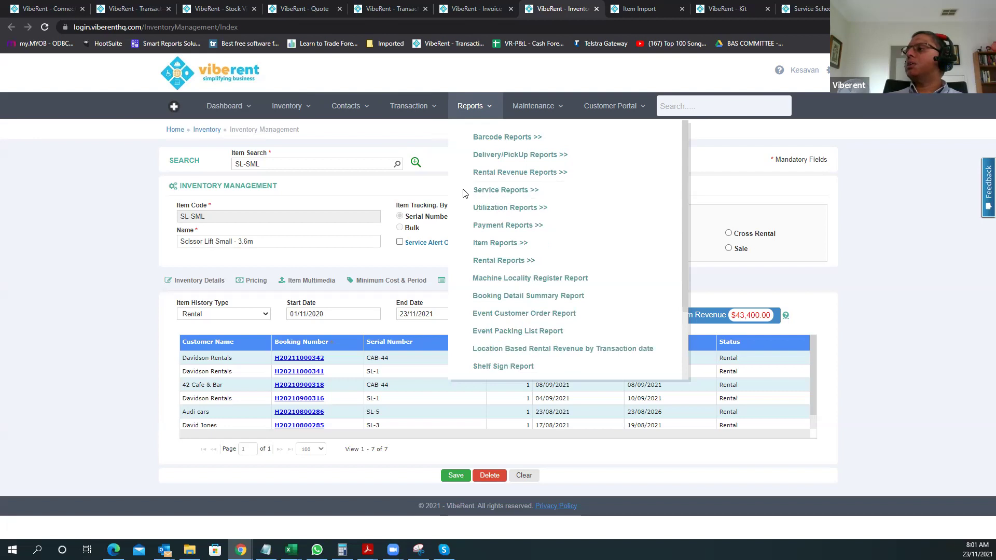
{"action": "mouse_move", "coordinate": [473, 213]}
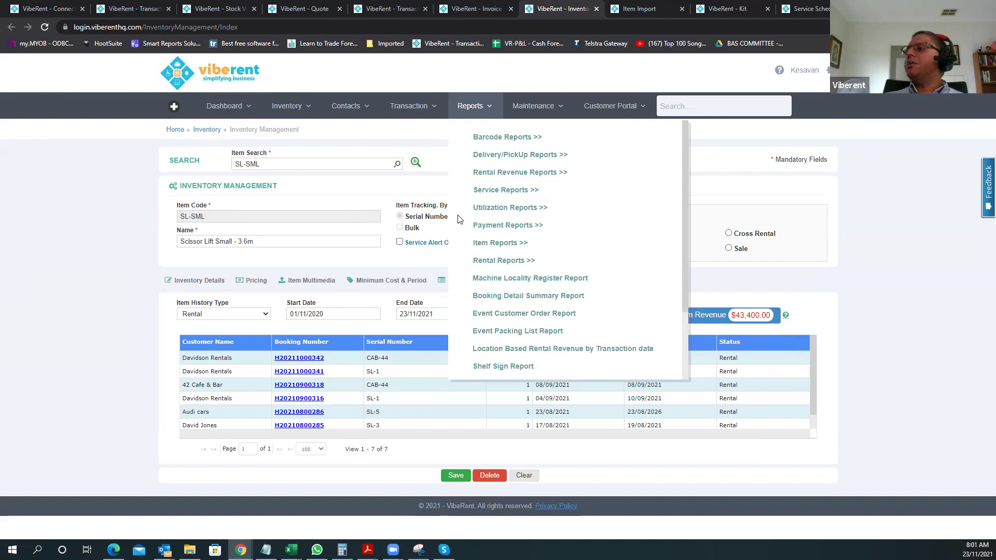
{"action": "mouse_move", "coordinate": [470, 247]}
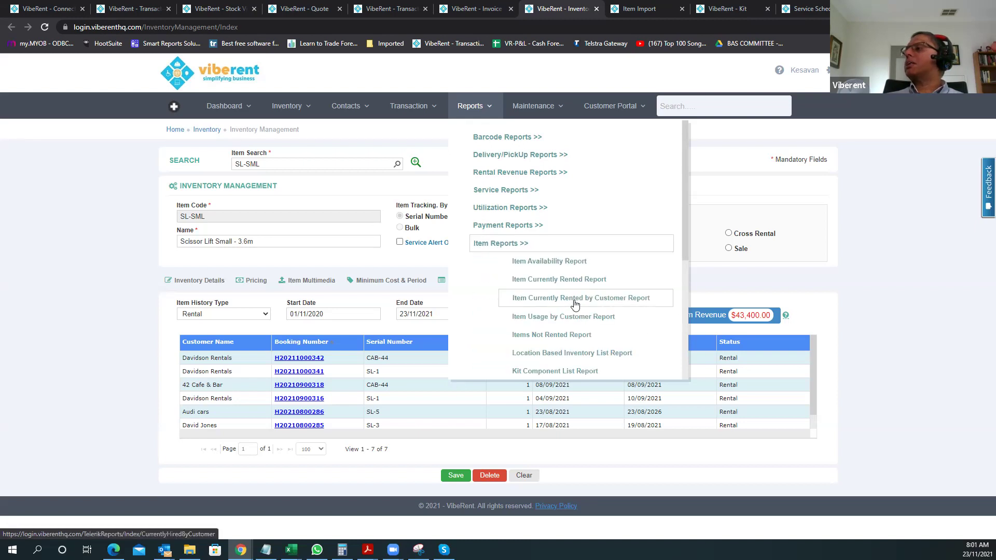
{"action": "left_click", "coordinate": [465, 242]}
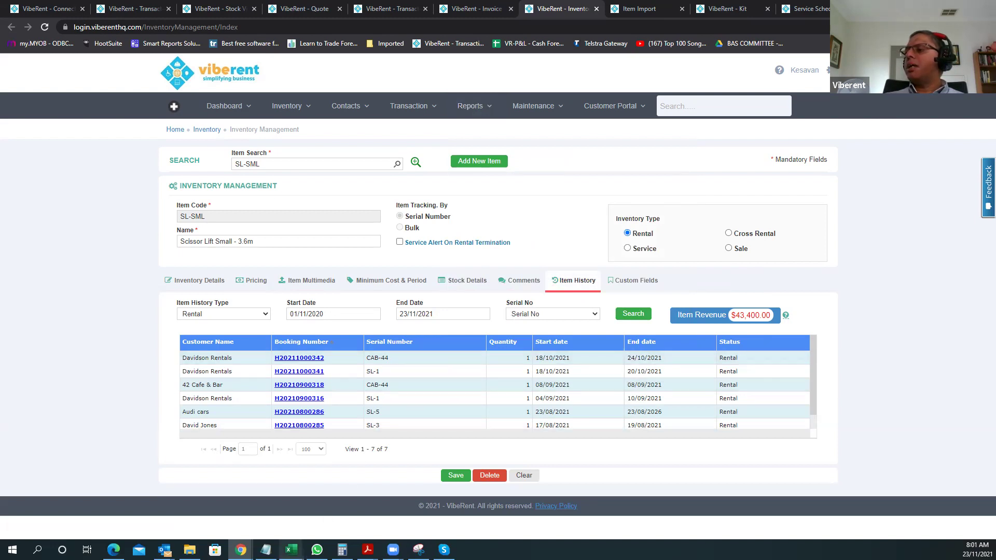
- Switch to Excel to show the ItemImportTemplate-SerialItems workbook, and return to VibeRent's Item Import page
{"action": "mouse_move", "coordinate": [291, 550]}
{"action": "left_click", "coordinate": [208, 508]}
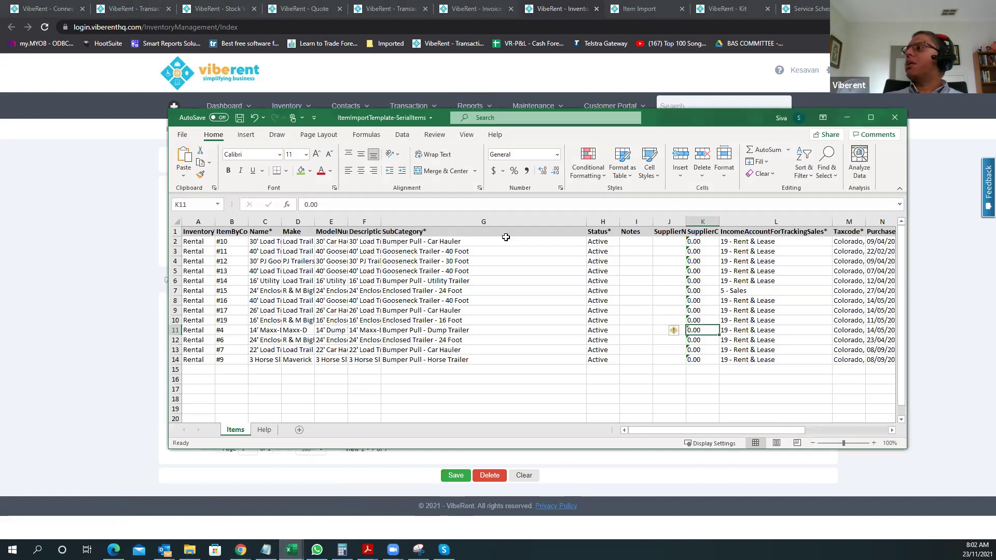
{"action": "left_click", "coordinate": [653, 10]}
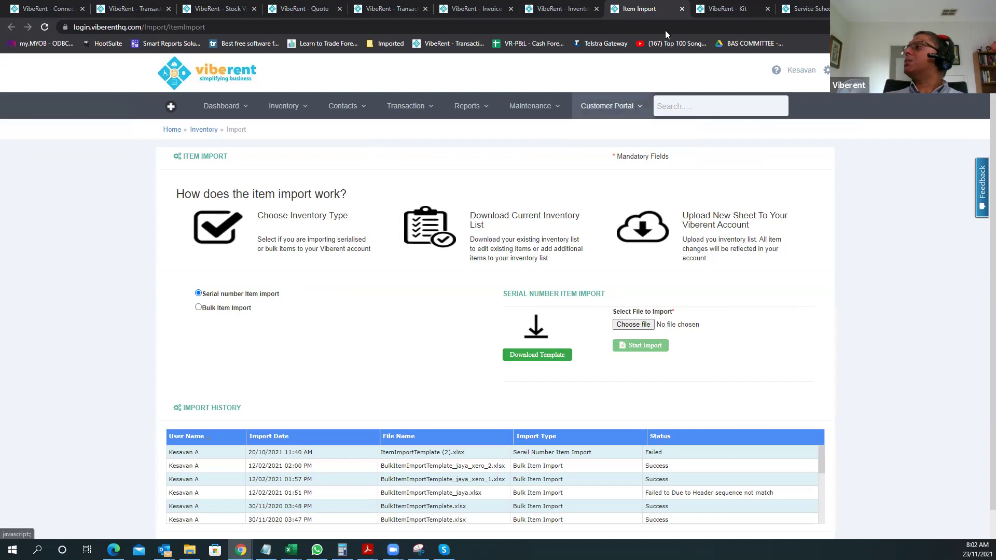
- Show the Kit Management page and select the Portal-Toilet kit in the list
{"action": "left_click", "coordinate": [717, 12]}
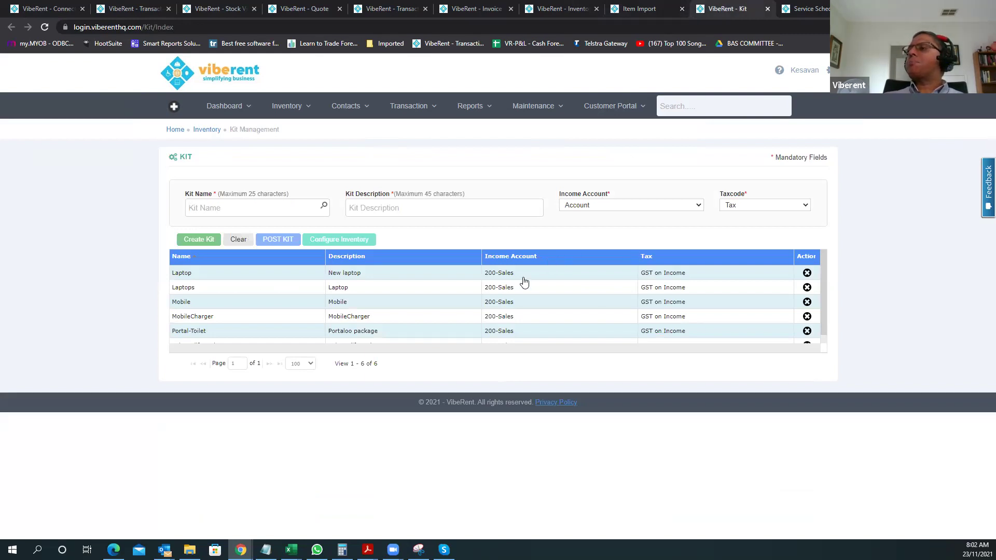
{"action": "left_click", "coordinate": [428, 332]}
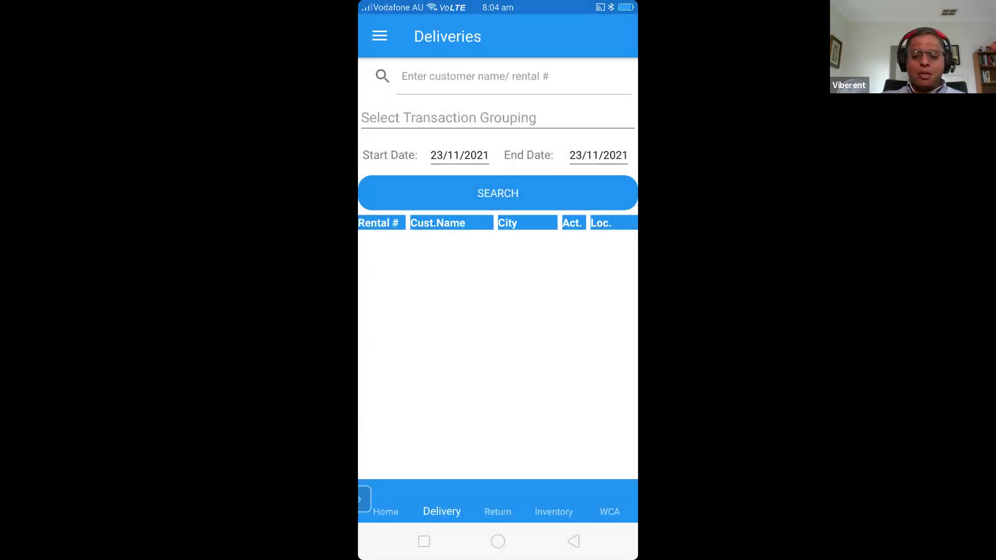
- In the Viberent mobile app, search the deliveries from 01/11/2021 to 30/11/2021
{"action": "left_click", "coordinate": [459, 155]}
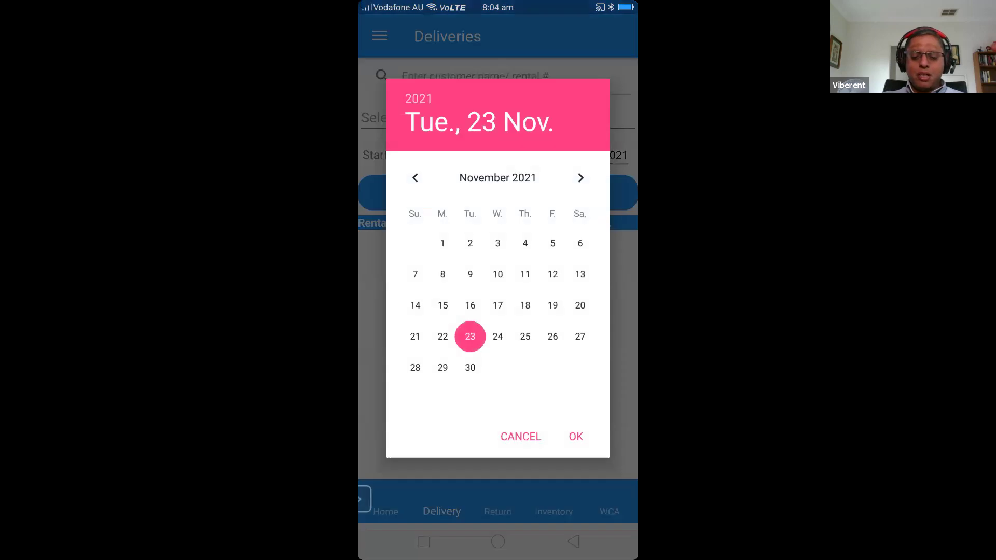
{"action": "left_click", "coordinate": [443, 244]}
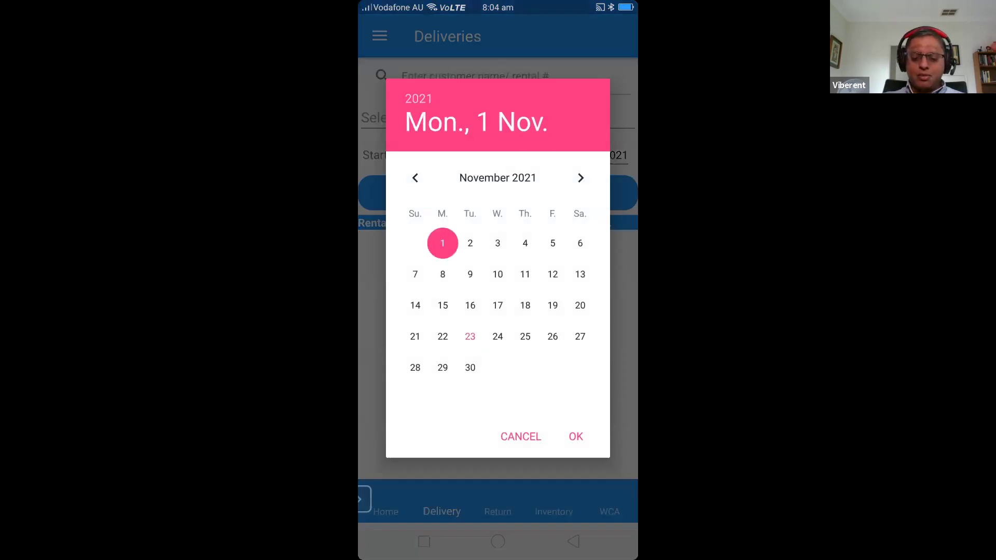
{"action": "left_click", "coordinate": [576, 436]}
{"action": "left_click", "coordinate": [598, 155]}
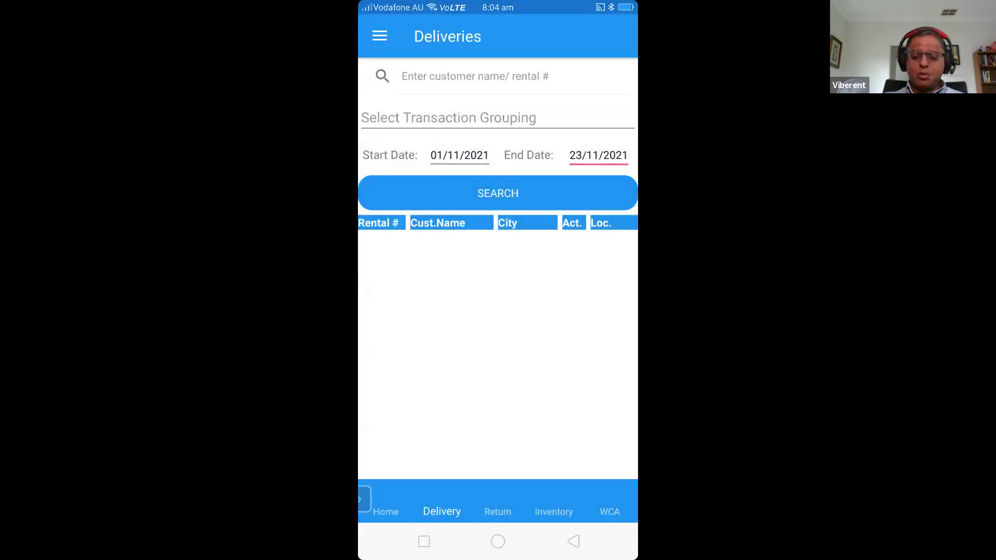
{"action": "left_click", "coordinate": [470, 368]}
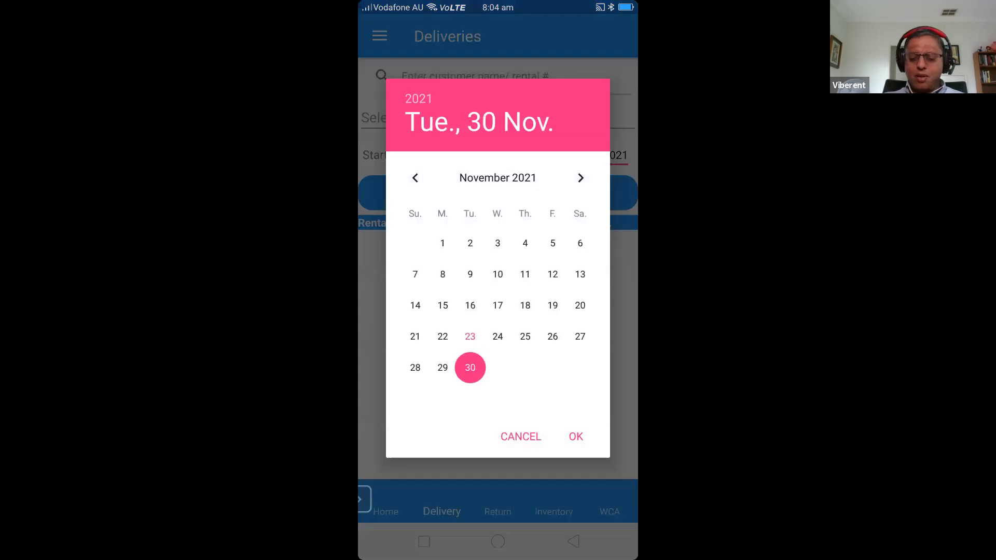
{"action": "left_click", "coordinate": [576, 436]}
{"action": "left_click", "coordinate": [498, 193]}
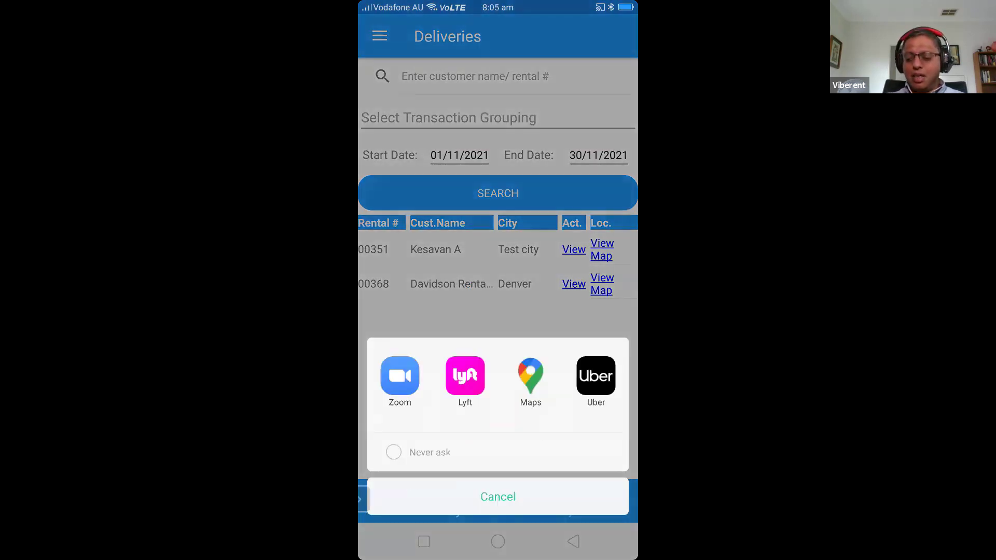
- View the Denver delivery's location in Google Maps and return to the Deliveries list
{"action": "left_click", "coordinate": [530, 377]}
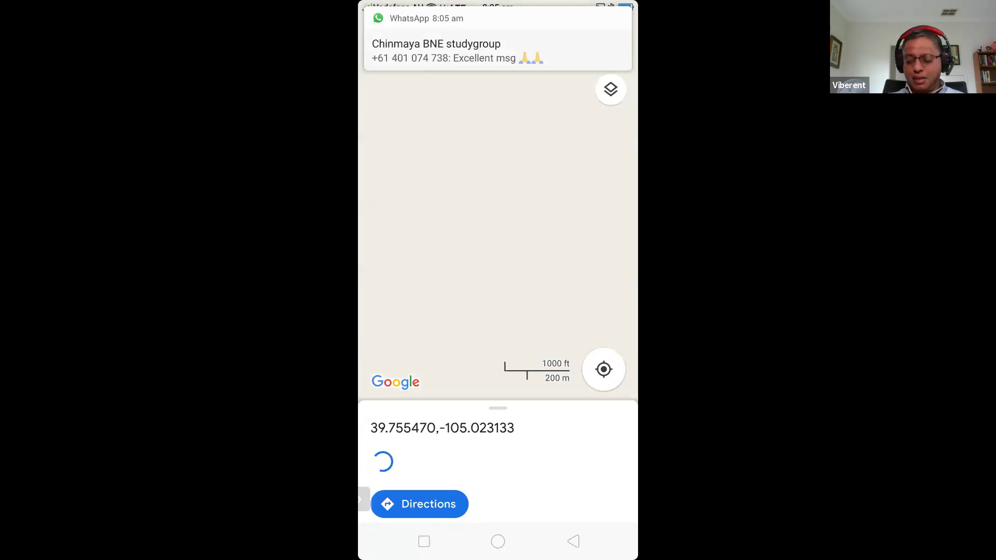
{"action": "key", "text": "Escape"}
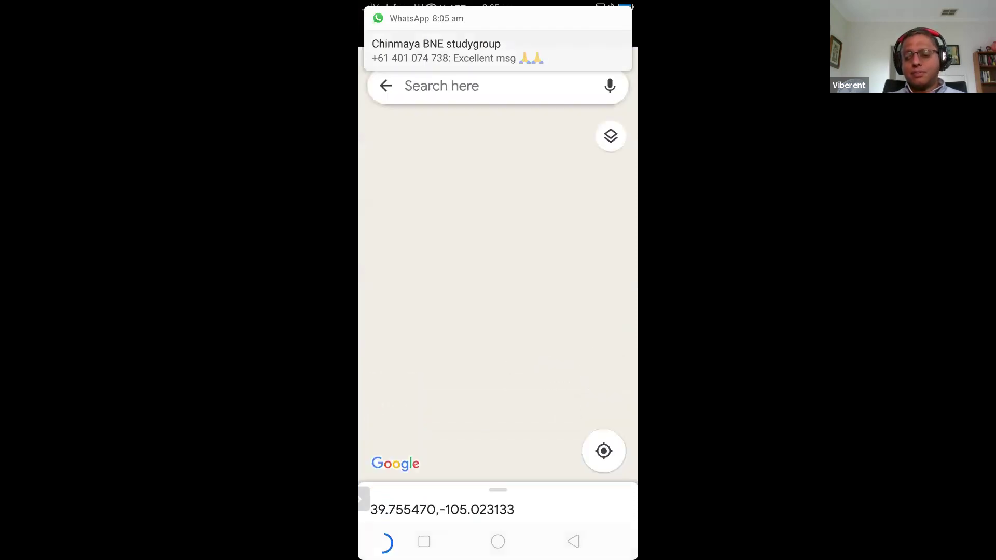
{"action": "key", "text": "Escape"}
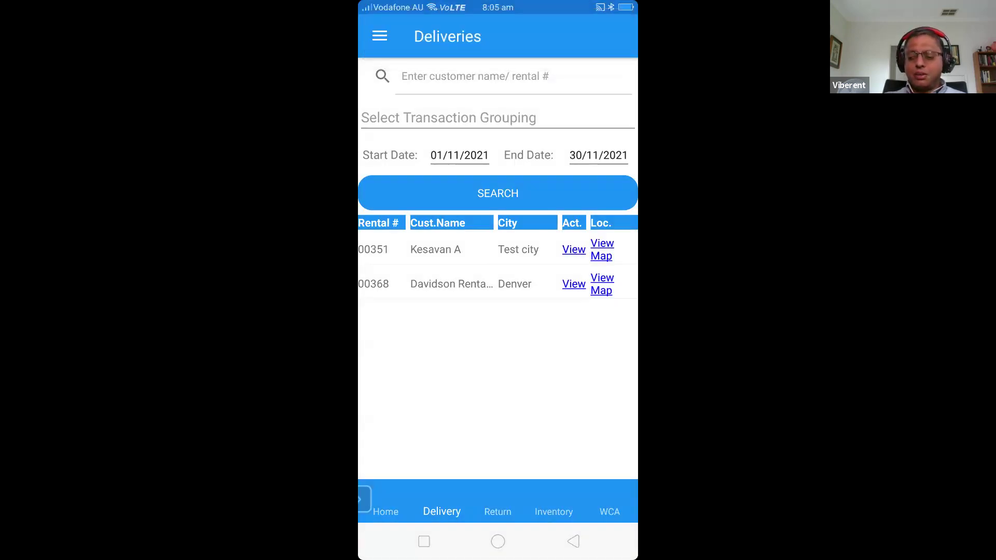
- Open the Denver delivery, view the scissor lift and Genie telehandler images, and select both items for delivery
{"action": "left_click", "coordinate": [514, 284]}
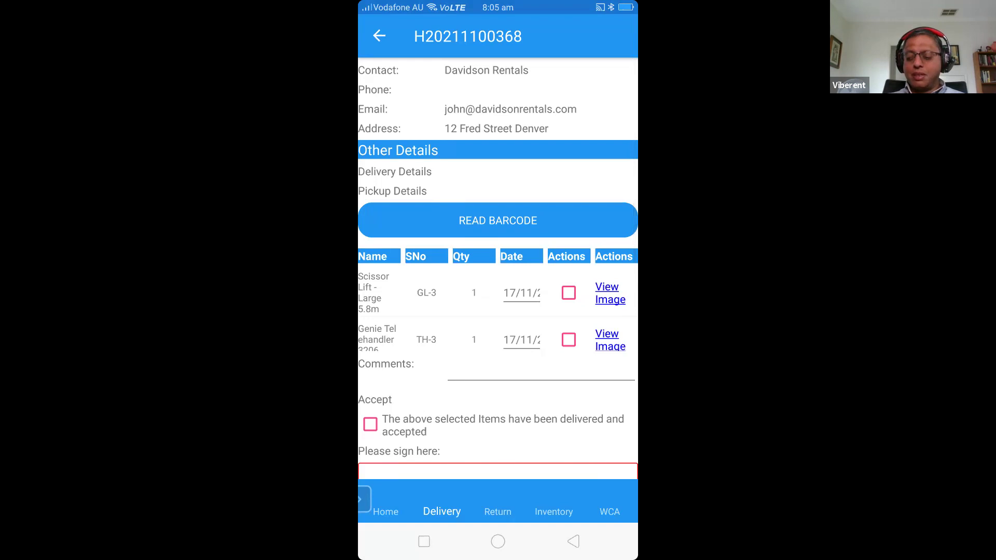
{"action": "left_click", "coordinate": [610, 293]}
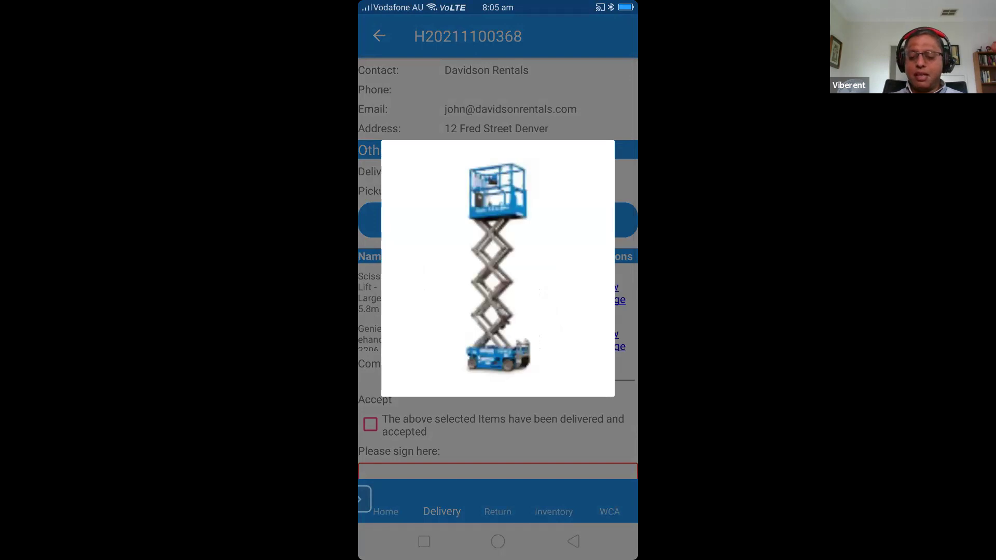
{"action": "key", "text": "Escape"}
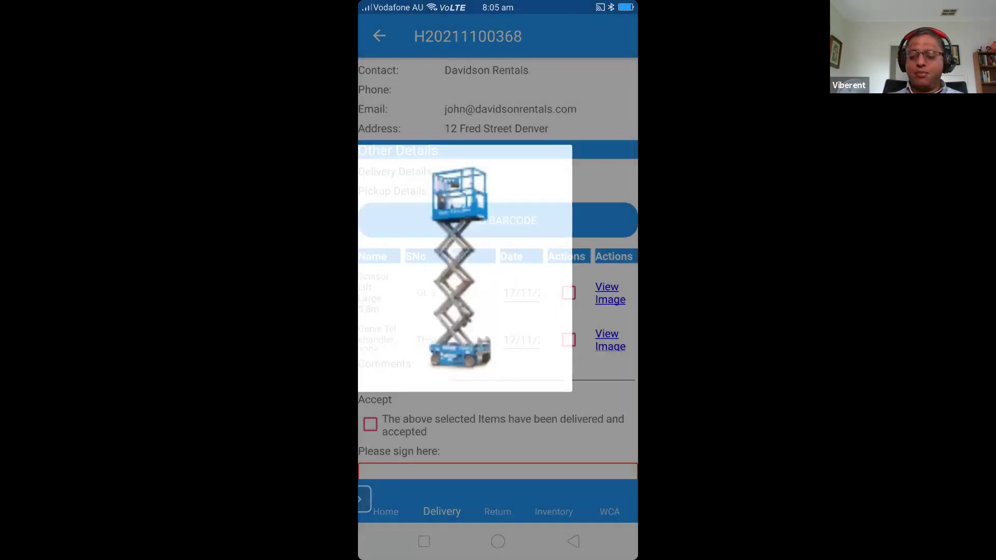
{"action": "left_click", "coordinate": [569, 293]}
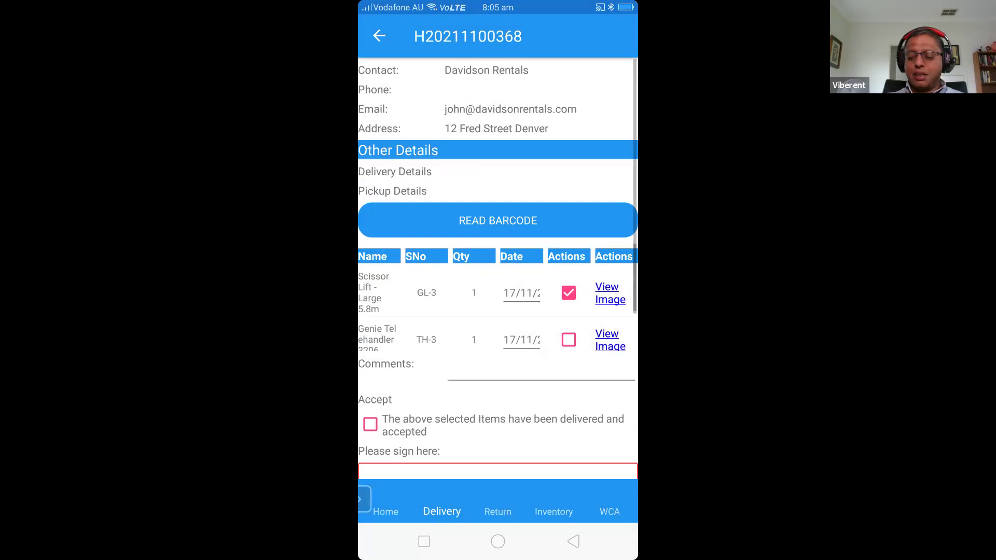
{"action": "left_click", "coordinate": [610, 340]}
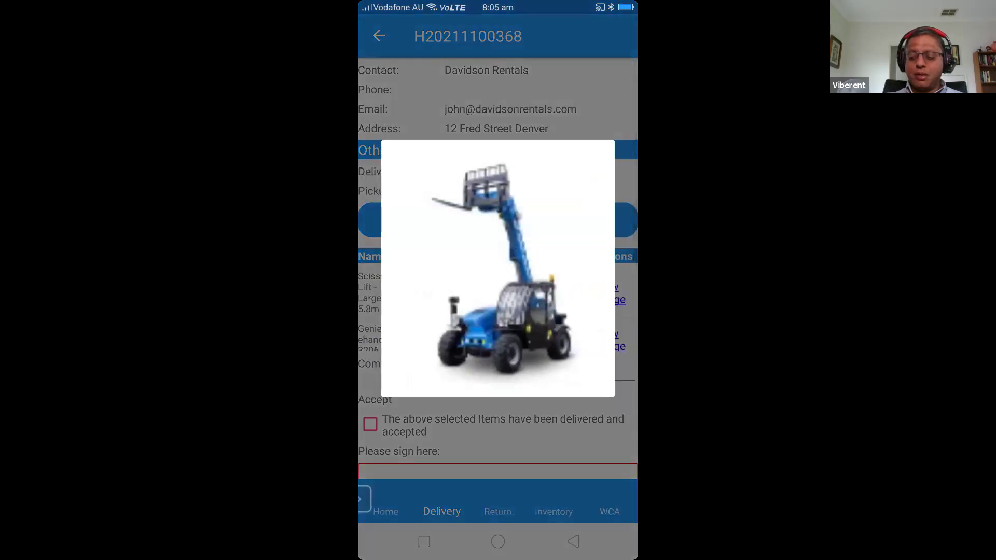
{"action": "key", "text": "Escape"}
{"action": "left_click", "coordinate": [569, 340]}
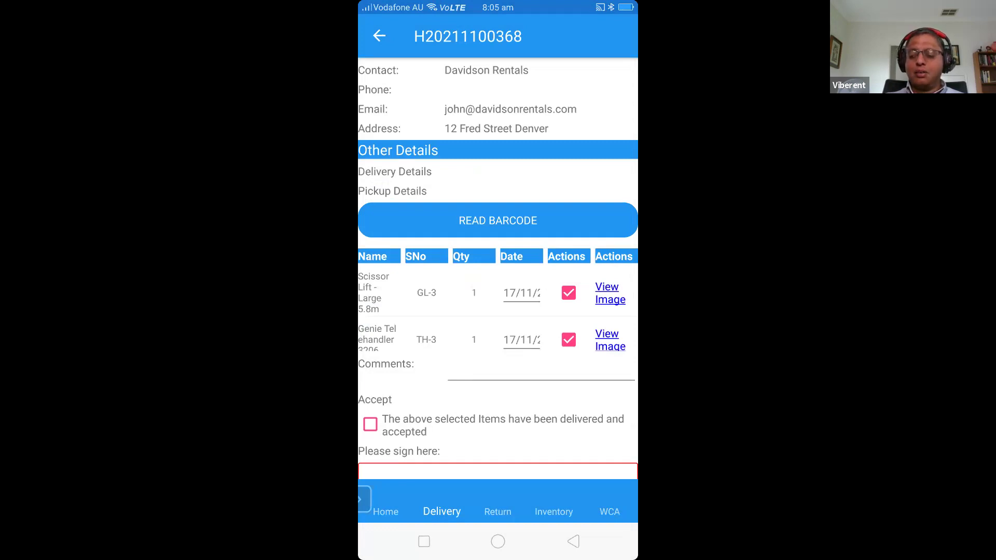
- Show the delivery's barcode reader and go back to the delivery without scanning anything
{"action": "left_click", "coordinate": [498, 220]}
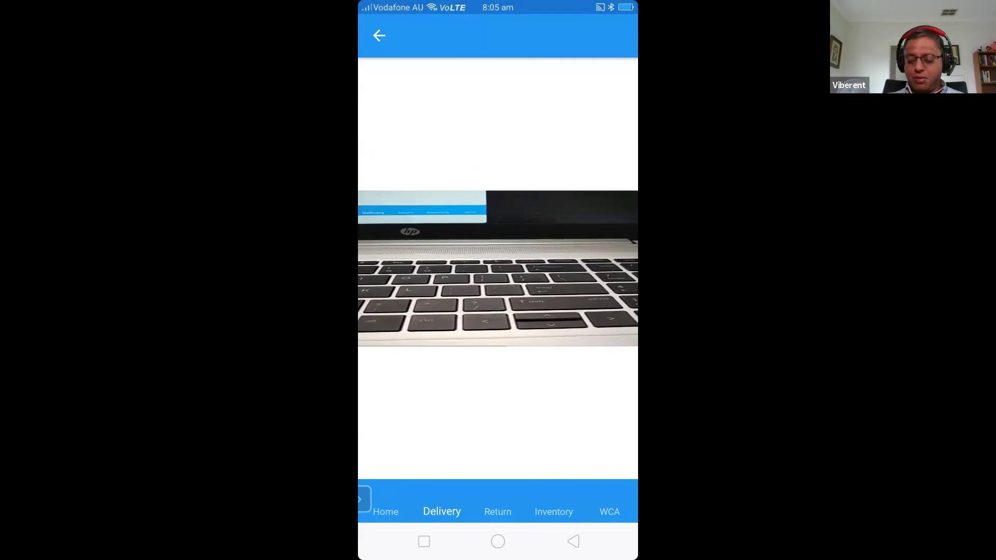
{"action": "key", "text": "Escape"}
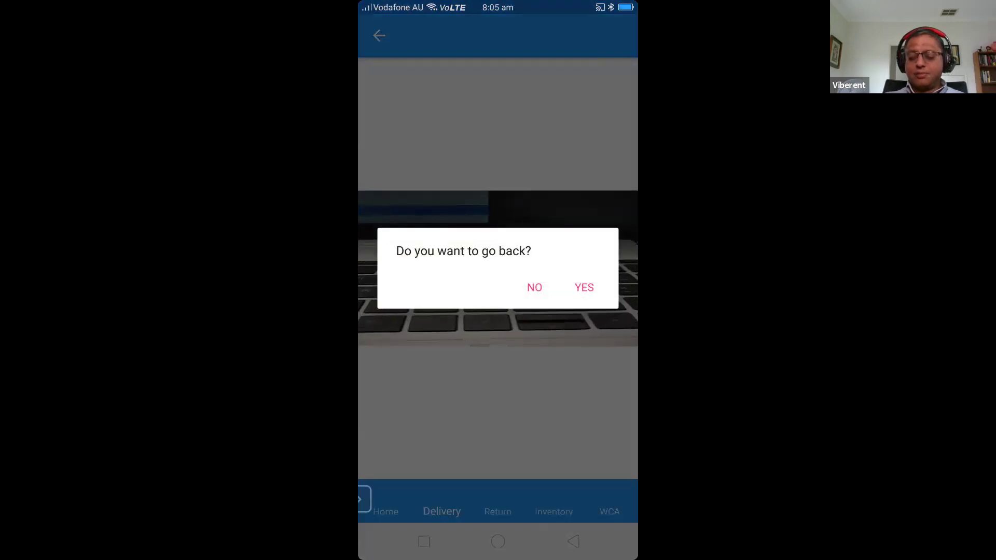
{"action": "key", "text": "Escape"}
{"action": "key", "text": "Escape"}
{"action": "key", "text": "Return"}
- Accept the selected items as delivered and draw the customer's signature in the signature box
{"action": "scroll", "coordinate": [498, 260], "scroll_direction": "down", "scroll_amount": 5}
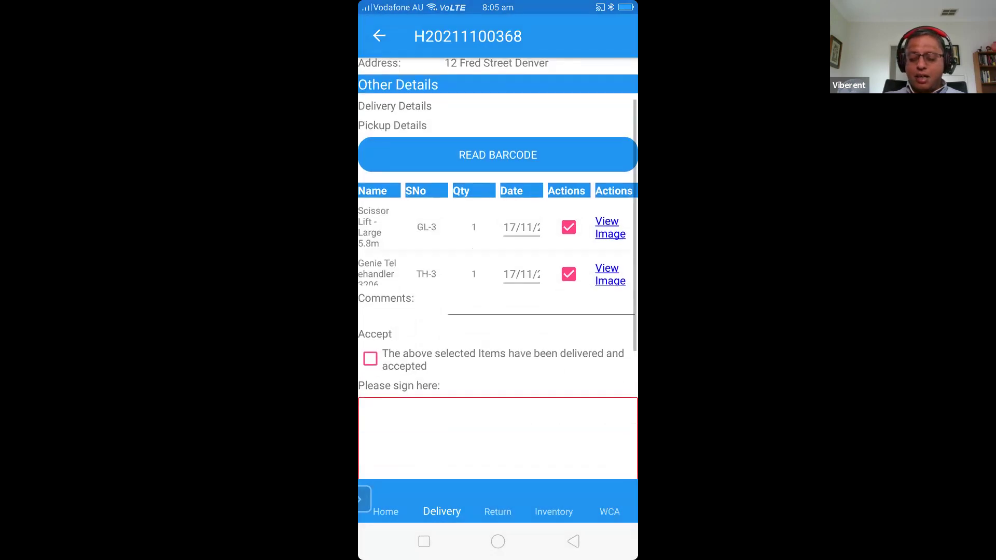
{"action": "left_click", "coordinate": [370, 154]}
{"action": "mouse_move", "coordinate": [411, 304]}
{"action": "left_mouse_down"}
{"action": "mouse_move", "coordinate": [460, 249]}
{"action": "mouse_move", "coordinate": [498, 270]}
{"action": "mouse_move", "coordinate": [572, 209]}
{"action": "left_mouse_up"}
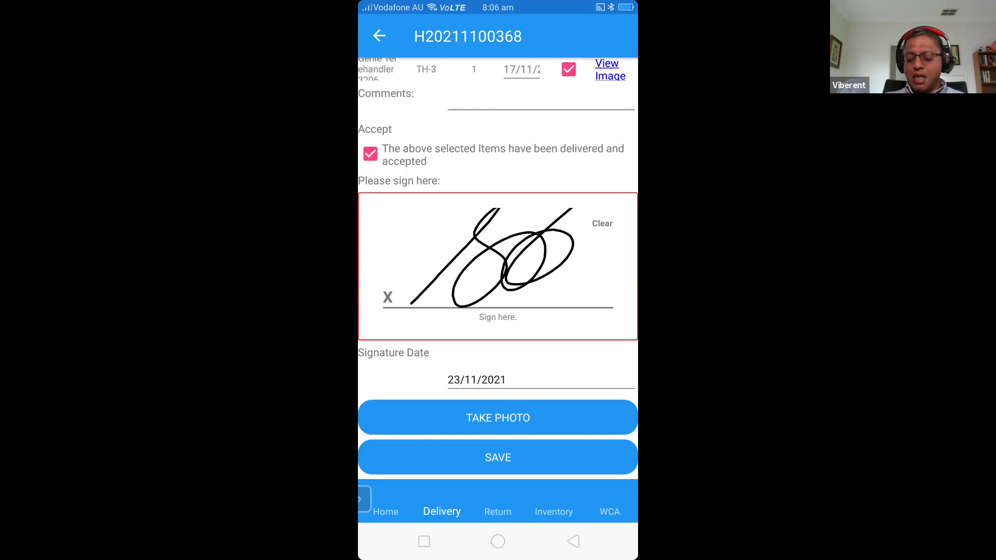
- Take a photo for the delivery record, upload it and save the delivery
{"action": "left_click", "coordinate": [498, 418]}
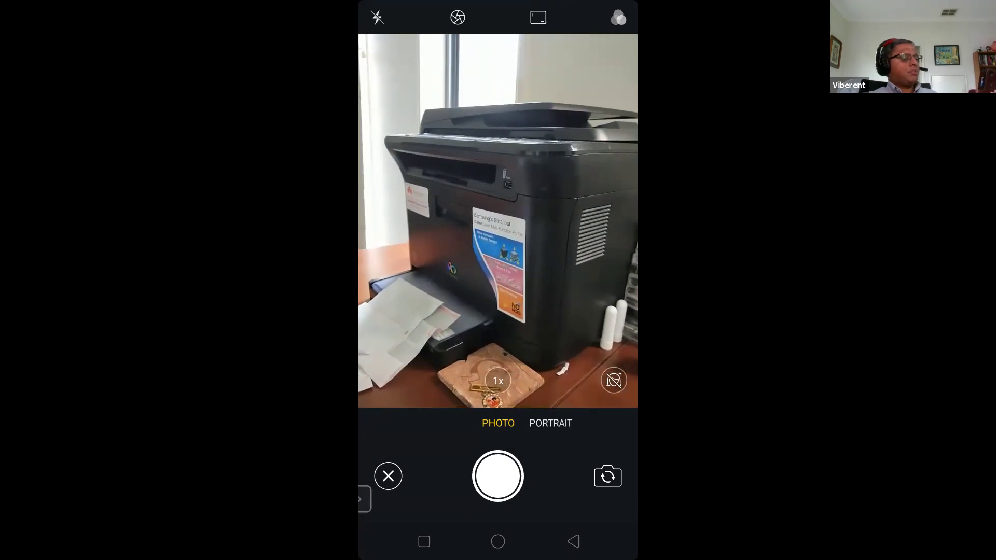
{"action": "left_click", "coordinate": [498, 476]}
{"action": "left_click", "coordinate": [607, 476]}
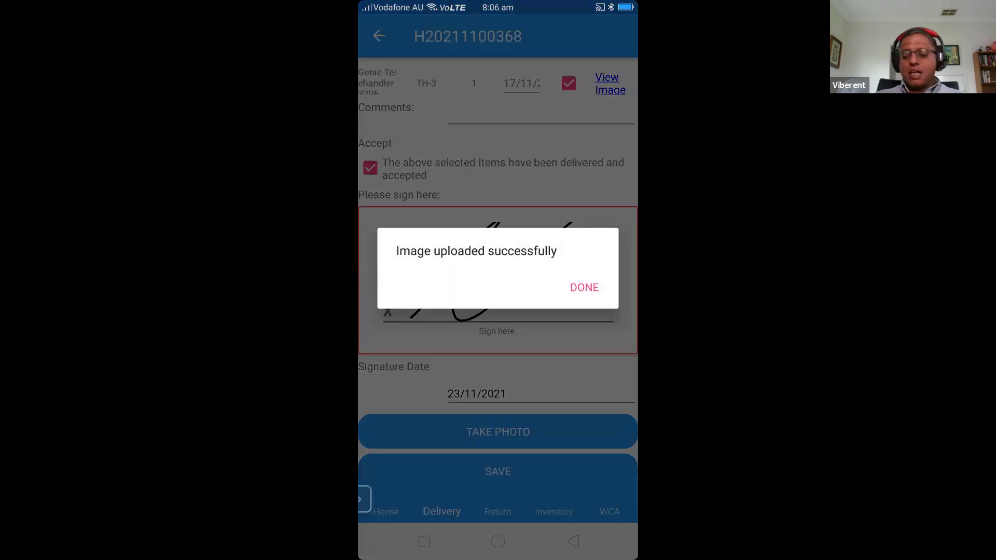
{"action": "left_click", "coordinate": [584, 288]}
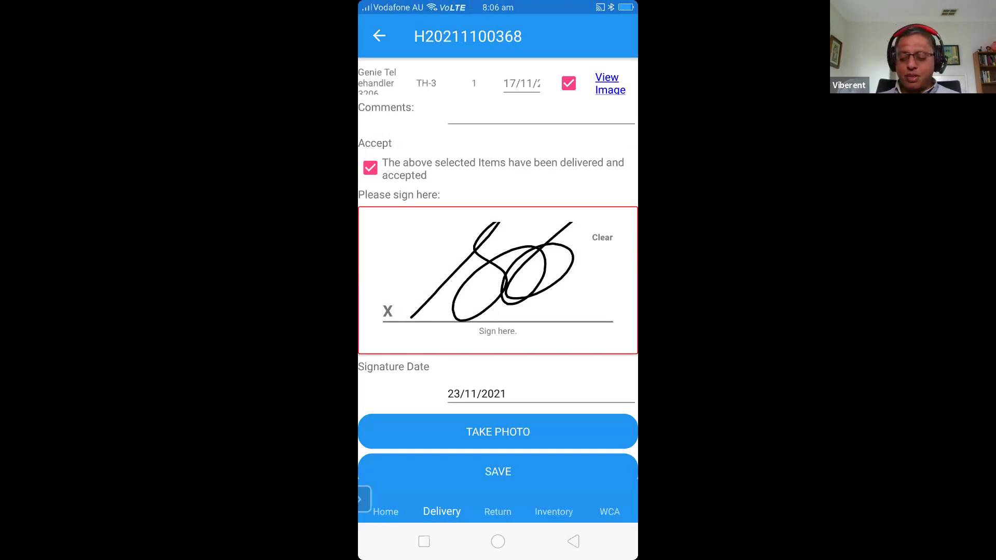
{"action": "left_click", "coordinate": [498, 472]}
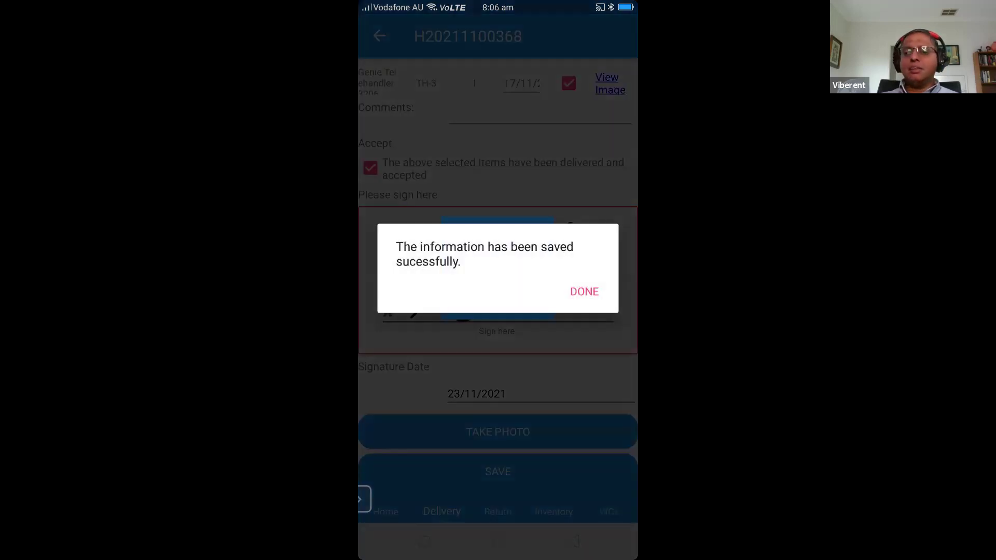
{"action": "left_click", "coordinate": [584, 291]}
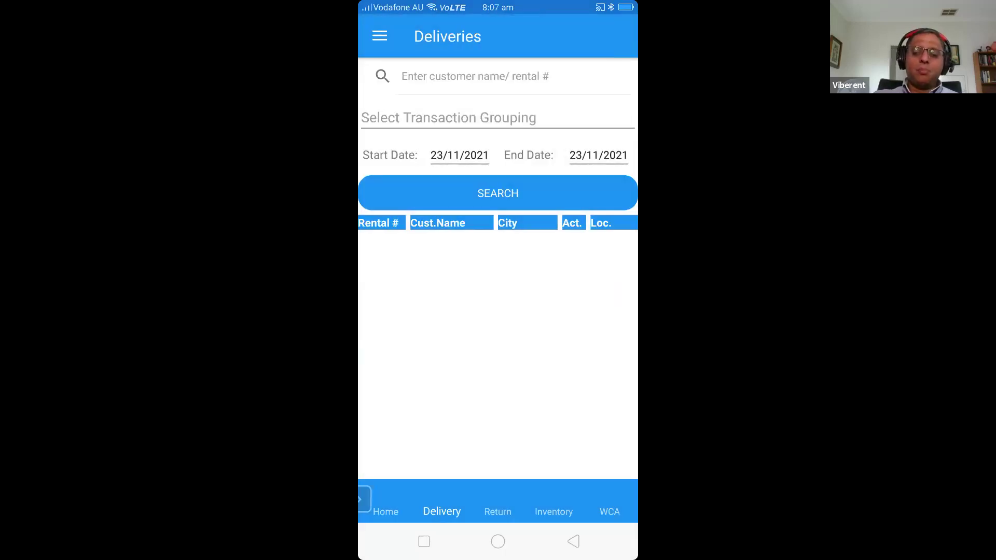
- Start a WCA for the Davidson Rentals rental with product type Scaffolding and task type Transport from site
{"action": "left_click", "coordinate": [380, 36]}
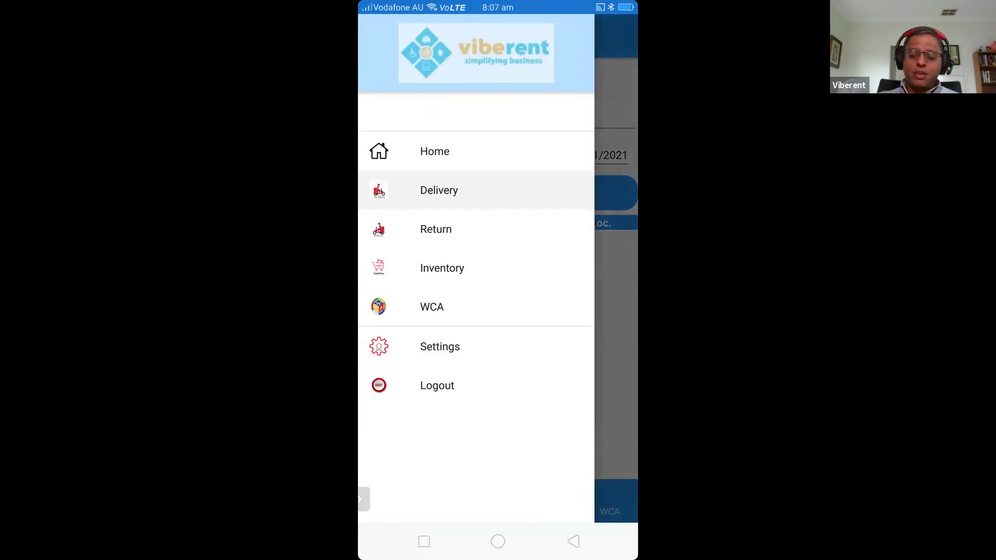
{"action": "left_click", "coordinate": [432, 306]}
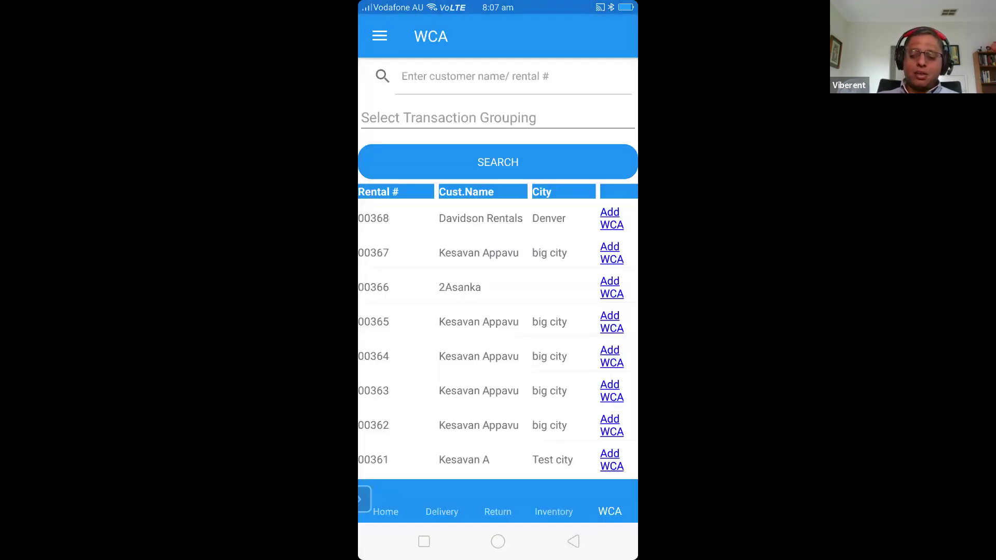
{"action": "left_click", "coordinate": [611, 219]}
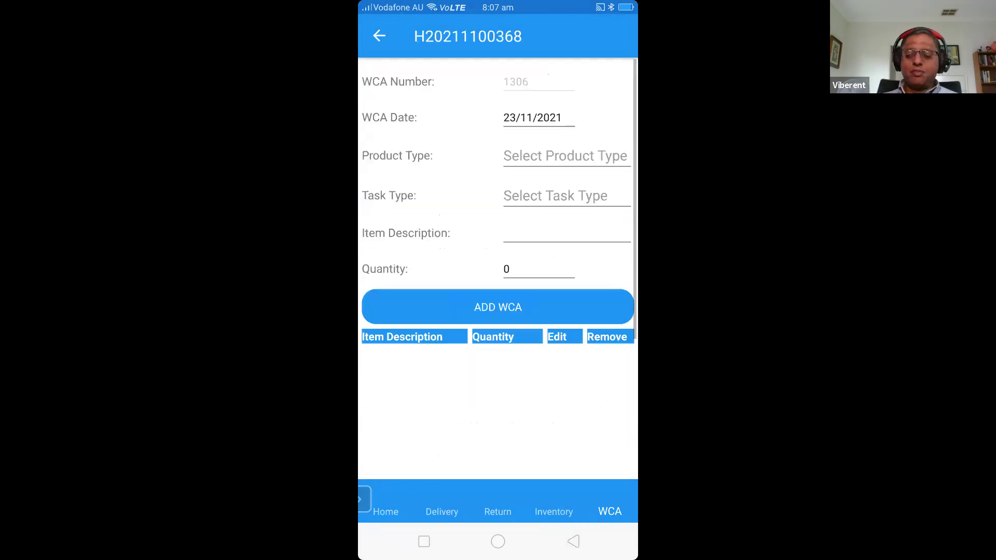
{"action": "left_click", "coordinate": [565, 156]}
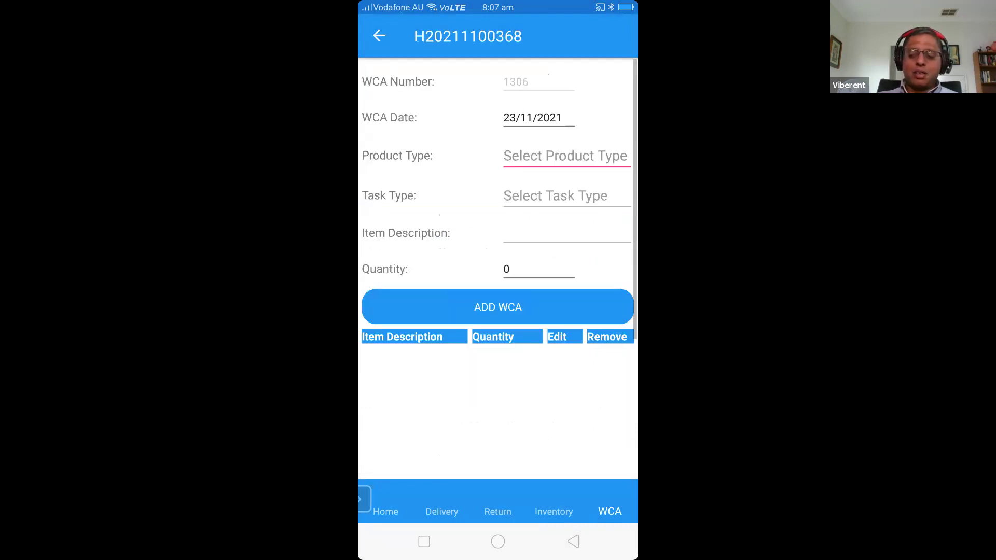
{"action": "left_click", "coordinate": [428, 249]}
{"action": "left_click", "coordinate": [565, 195]}
{"action": "left_click", "coordinate": [450, 287]}
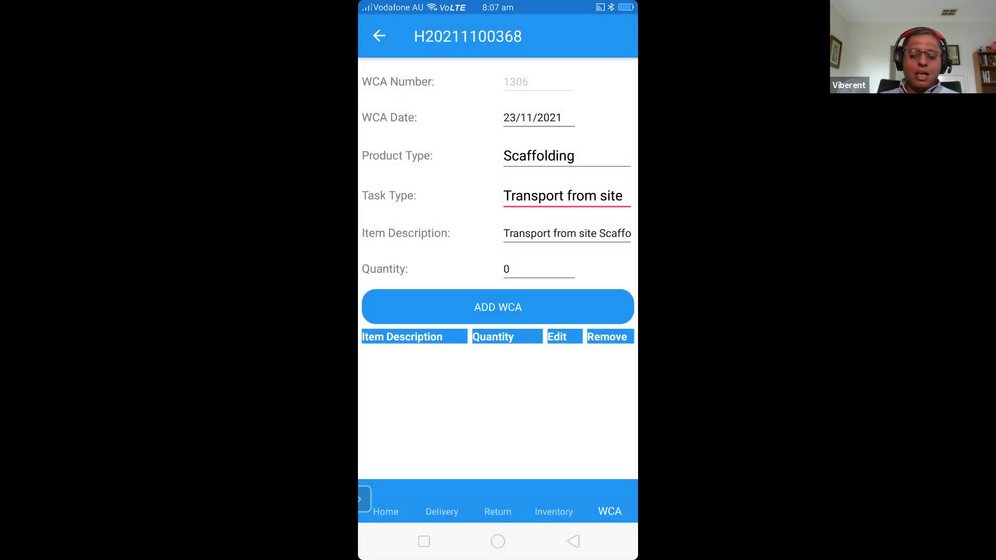
- Add the Transport from site line to the WCA with a quantity of 1.5 and draw a signature
{"action": "left_click", "coordinate": [585, 234]}
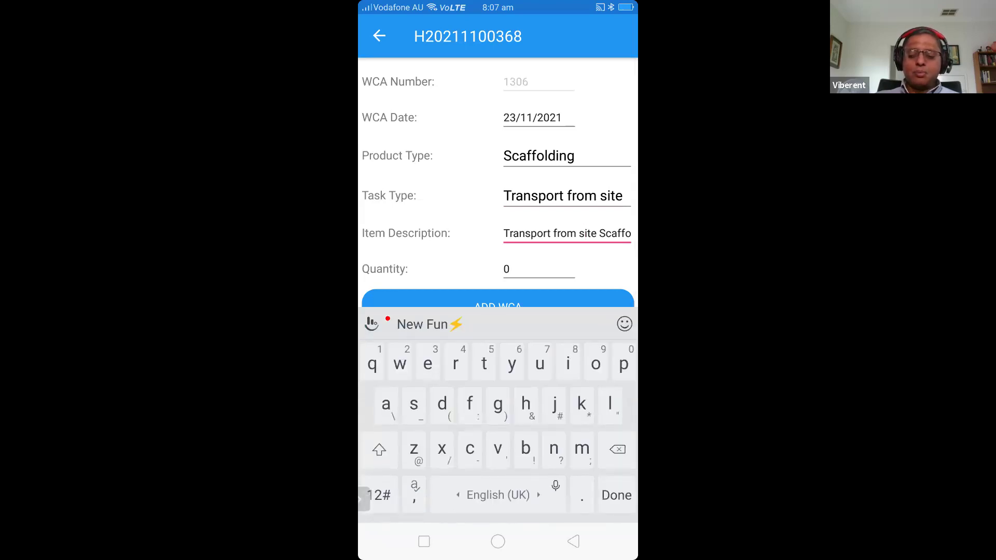
{"action": "left_click", "coordinate": [538, 269]}
{"action": "type", "text": "1"}
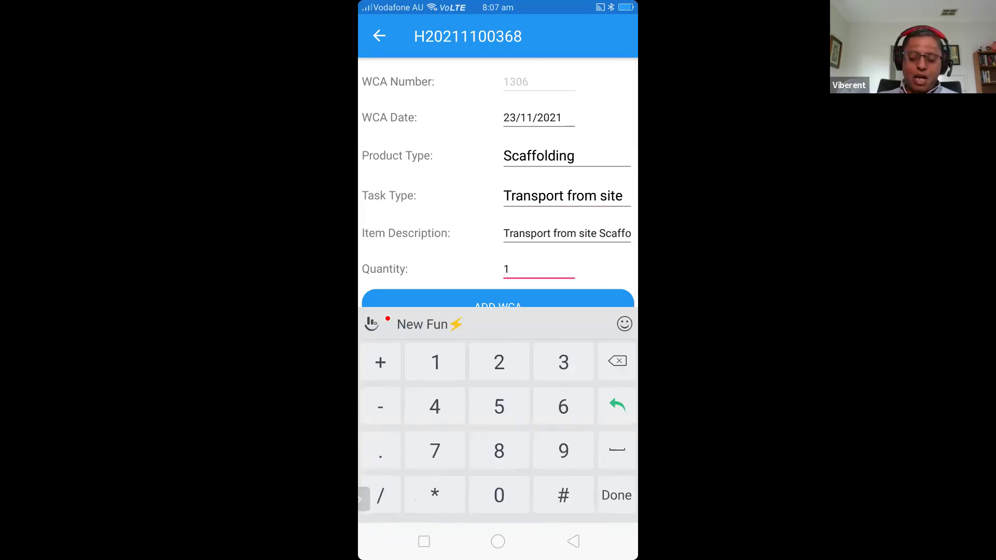
{"action": "type", "text": ".5"}
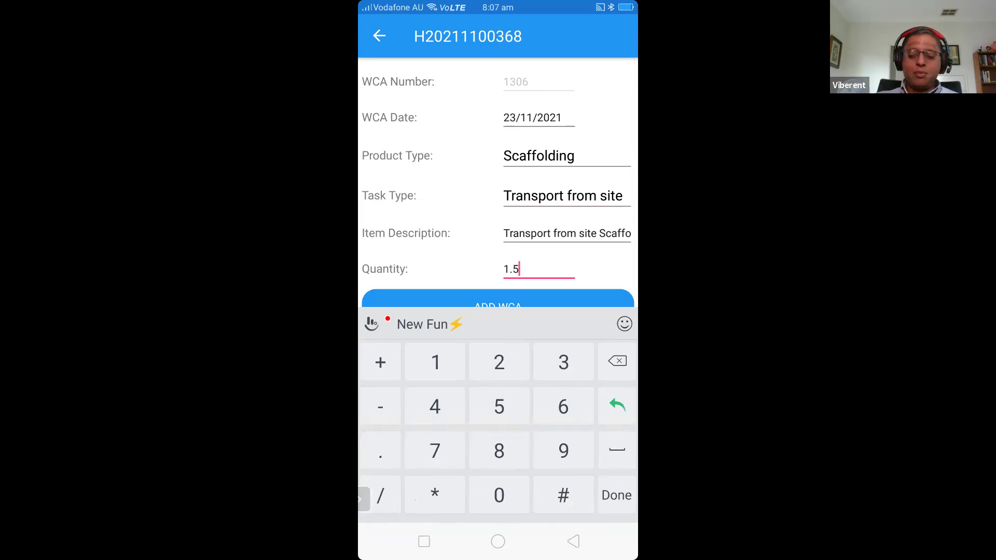
{"action": "scroll", "coordinate": [499, 208], "scroll_direction": "down", "scroll_amount": 4}
{"action": "left_click", "coordinate": [498, 109]}
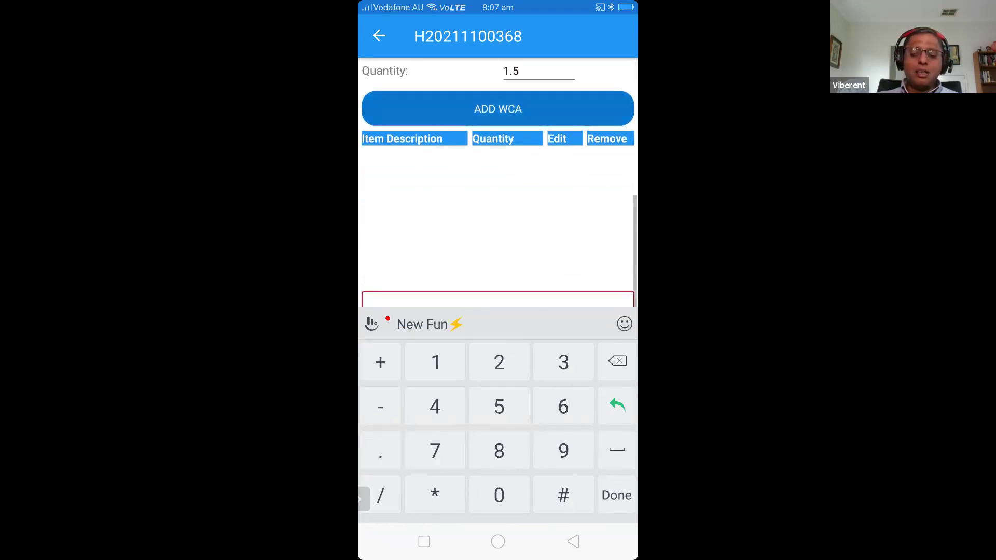
{"action": "mouse_move", "coordinate": [433, 396]}
{"action": "left_mouse_down"}
{"action": "mouse_move", "coordinate": [487, 341]}
{"action": "mouse_move", "coordinate": [488, 366]}
{"action": "mouse_move", "coordinate": [535, 344]}
{"action": "left_mouse_up"}
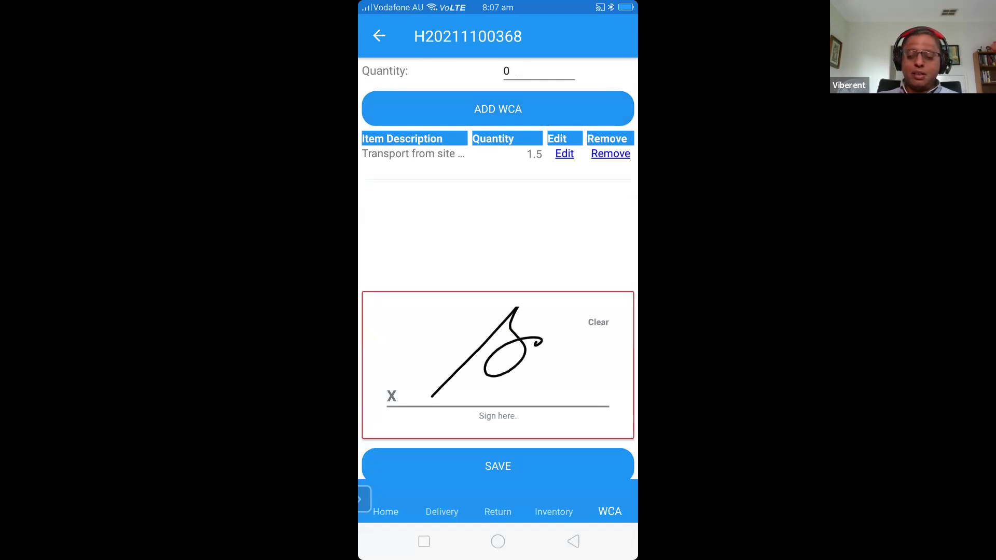
- Save the signed WCA and close the confirmation message
{"action": "scroll", "coordinate": [498, 259], "scroll_direction": "down", "scroll_amount": 1}
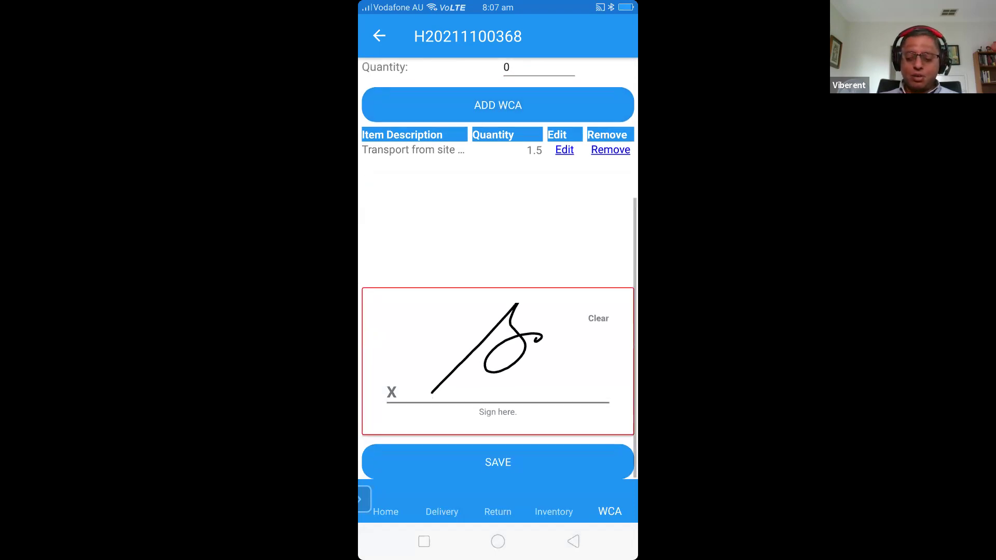
{"action": "left_click", "coordinate": [498, 462]}
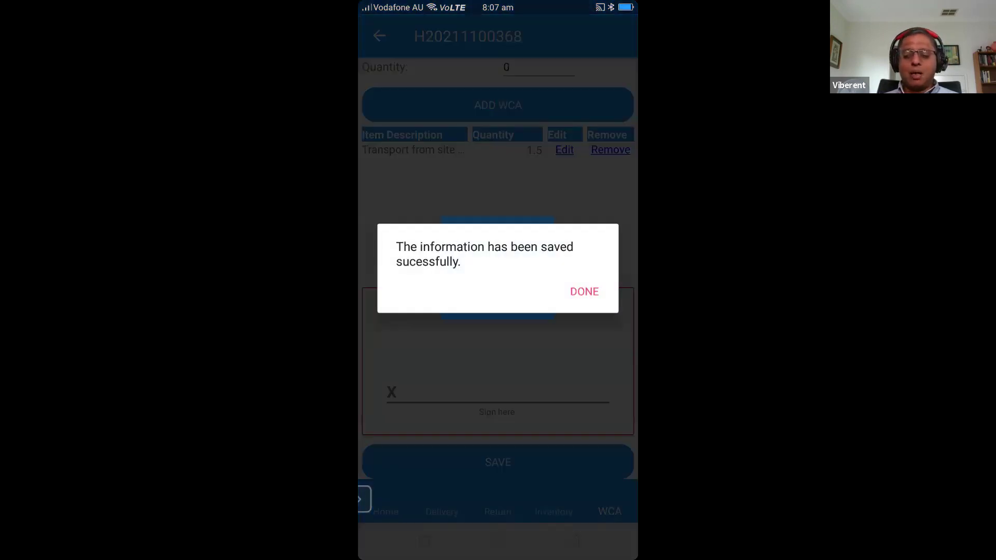
{"action": "left_click", "coordinate": [585, 292]}
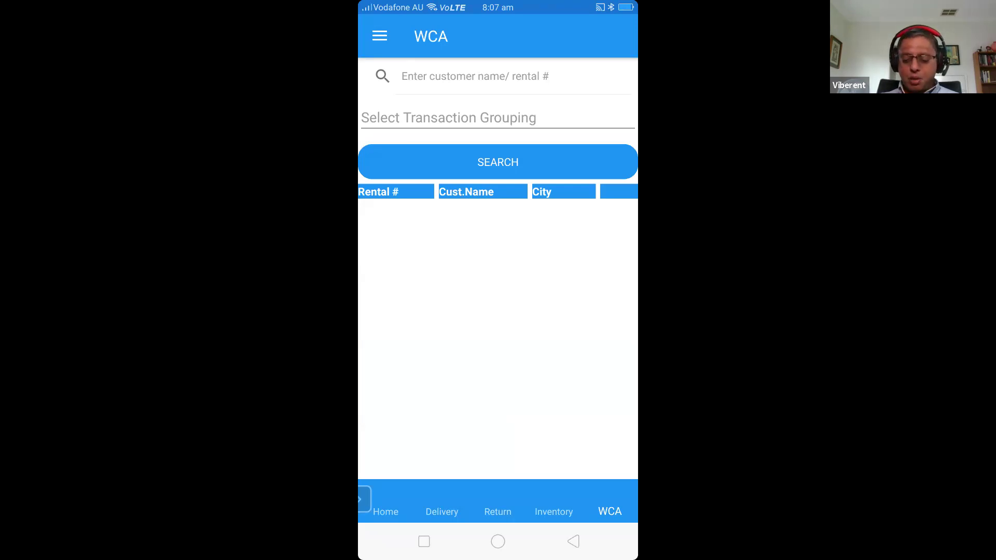
- Leave the rental app, switch to Zoom on the phone and stop sharing the phone's screen
{"action": "left_click", "coordinate": [498, 542]}
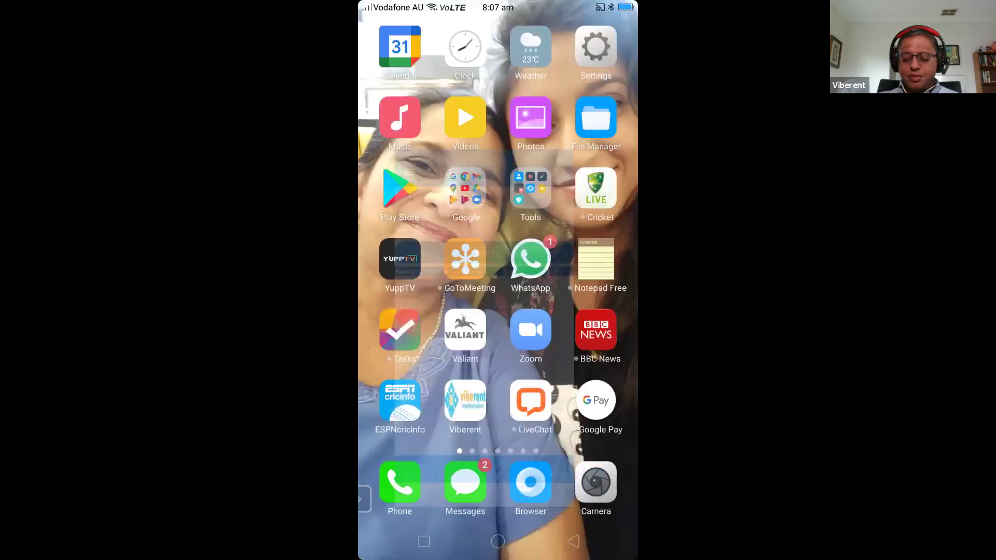
{"action": "left_click", "coordinate": [531, 330]}
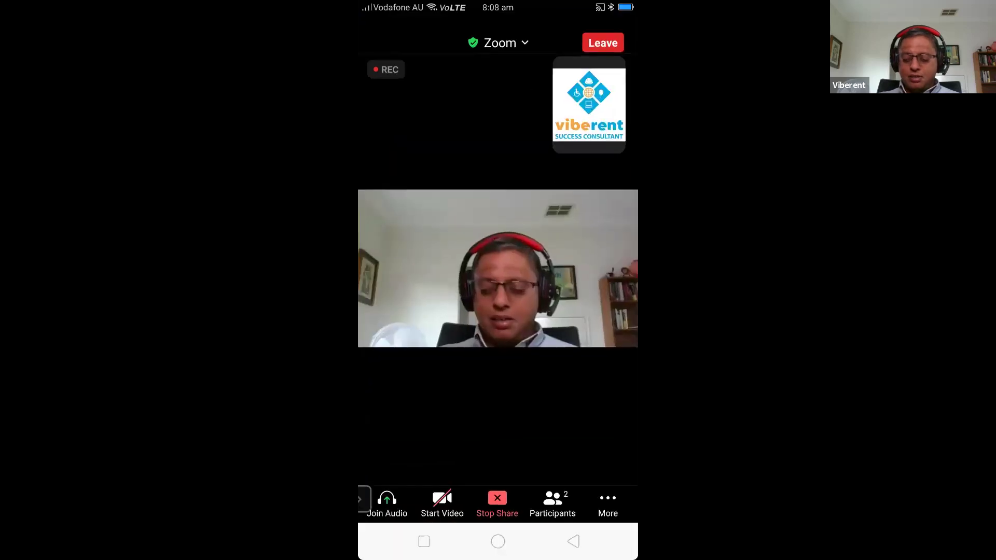
{"action": "left_click", "coordinate": [496, 441]}
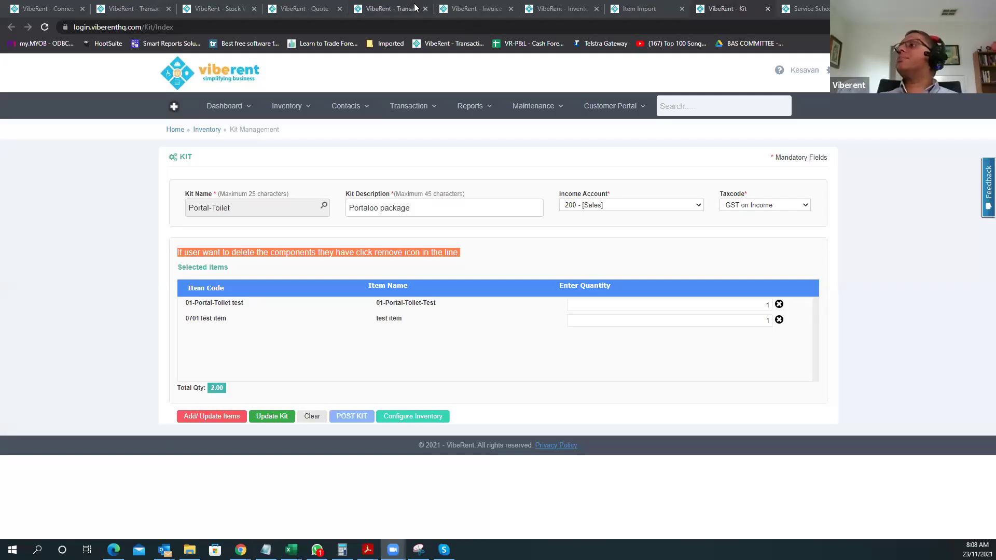
- Switch to the rental transaction page in the browser and reload the Davidson Rentals rental from the transaction search
{"action": "left_click", "coordinate": [415, 7]}
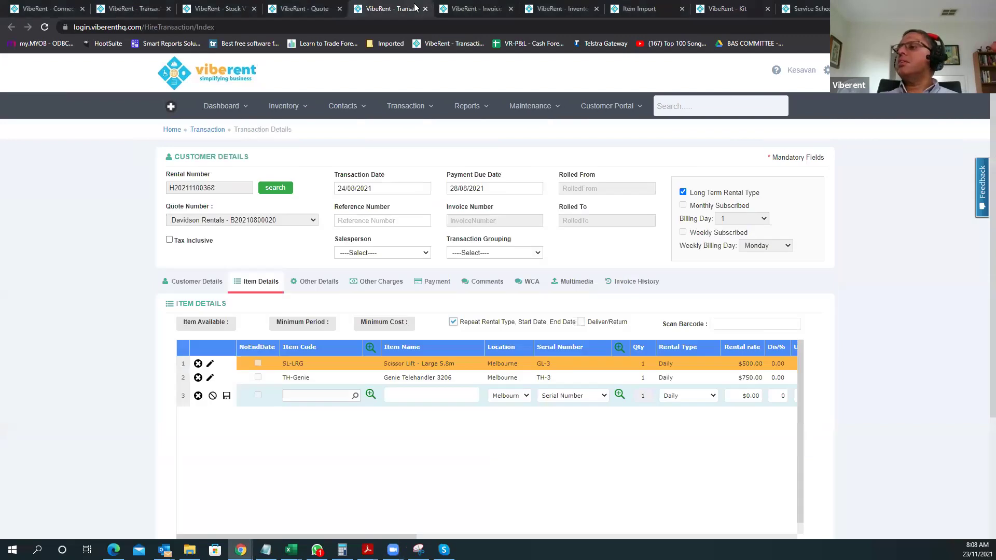
{"action": "left_click", "coordinate": [287, 195]}
{"action": "double_click", "coordinate": [310, 158]}
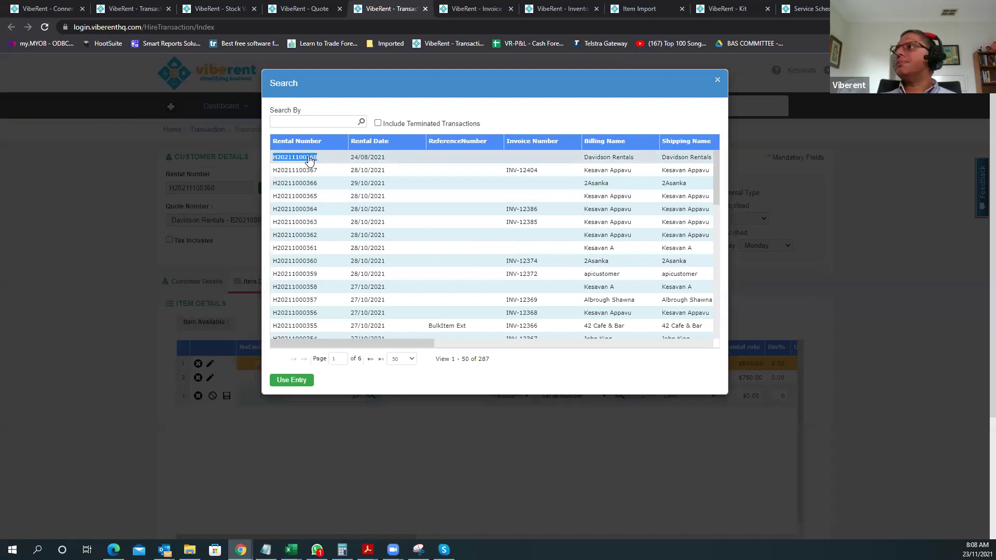
{"action": "double_click", "coordinate": [309, 158]}
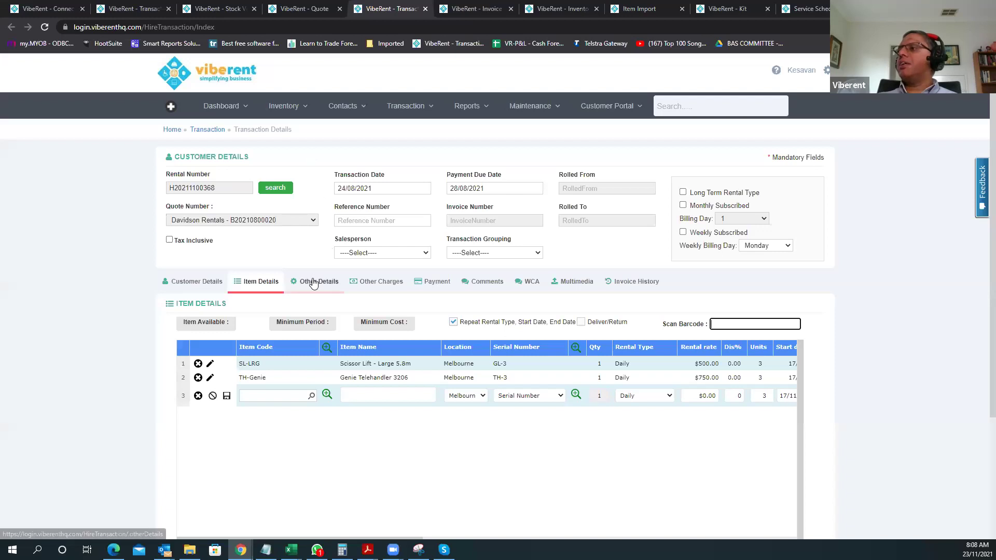
- Check the delivery signature and date in the rental's other details, and the delivery photo among its multimedia
{"action": "left_click", "coordinate": [314, 283]}
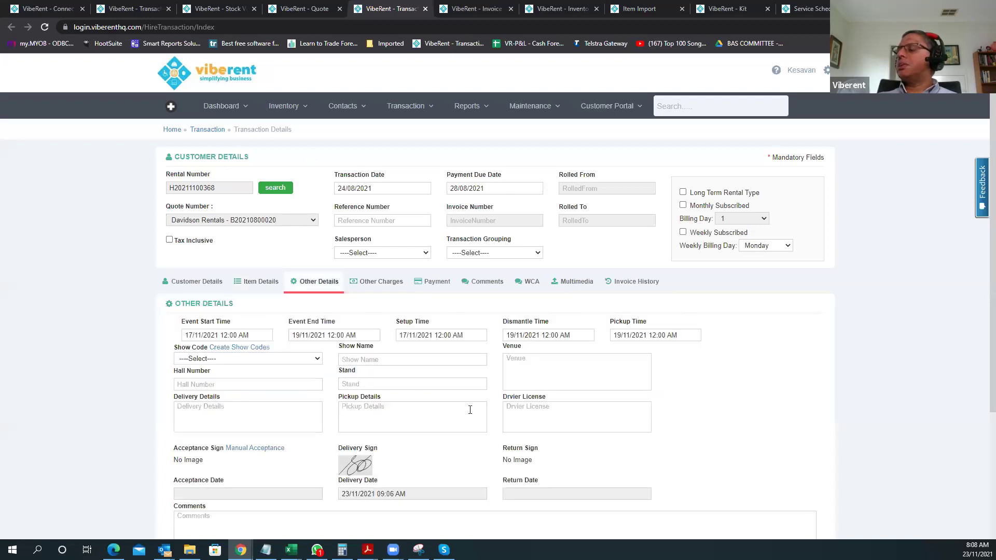
{"action": "scroll", "coordinate": [531, 359], "scroll_direction": "down", "scroll_amount": 2}
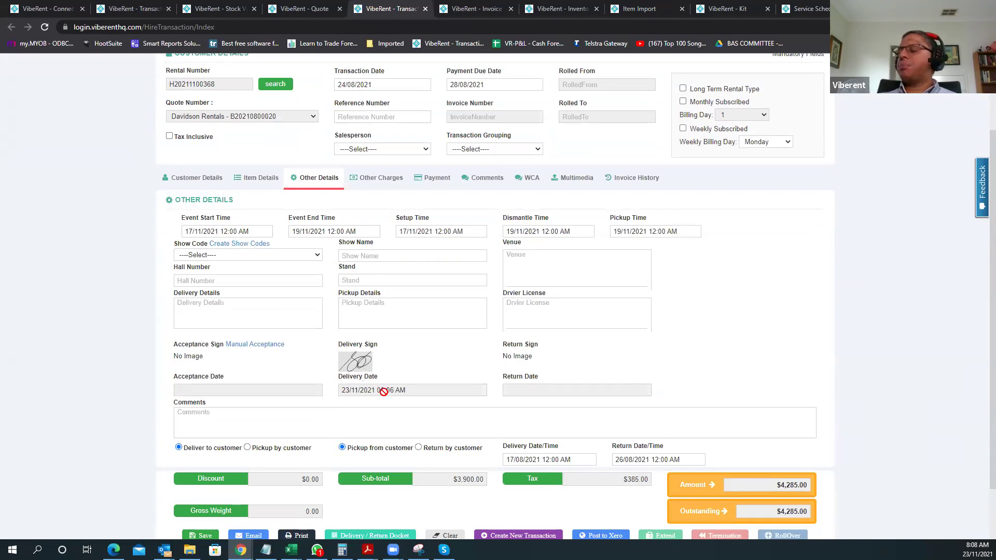
{"action": "scroll", "coordinate": [384, 395], "scroll_direction": "up", "scroll_amount": 1}
{"action": "left_click", "coordinate": [573, 232]}
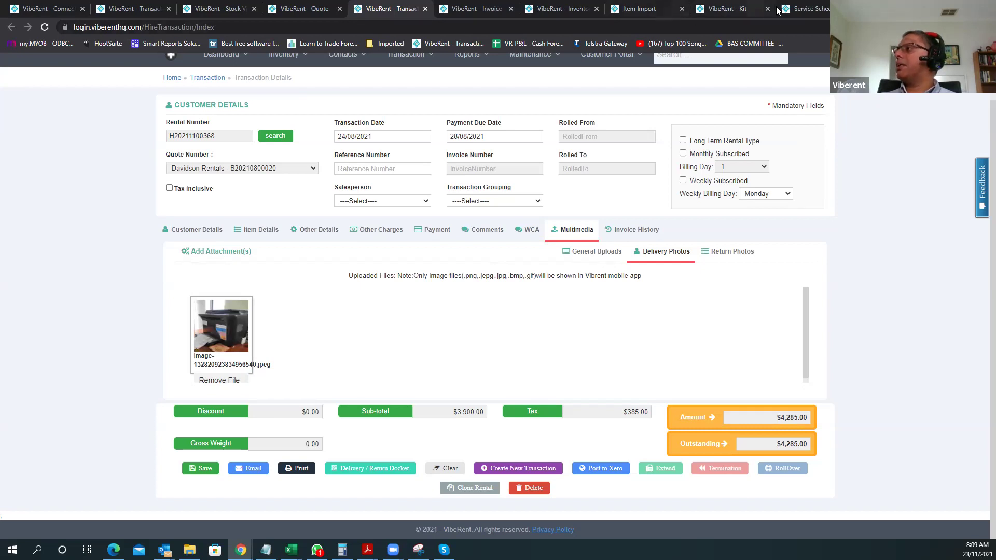
- Switch to the Service Scheduler and load the existing 20K Service record for 01-Portal-Toilet-Test
{"action": "left_click", "coordinate": [812, 10]}
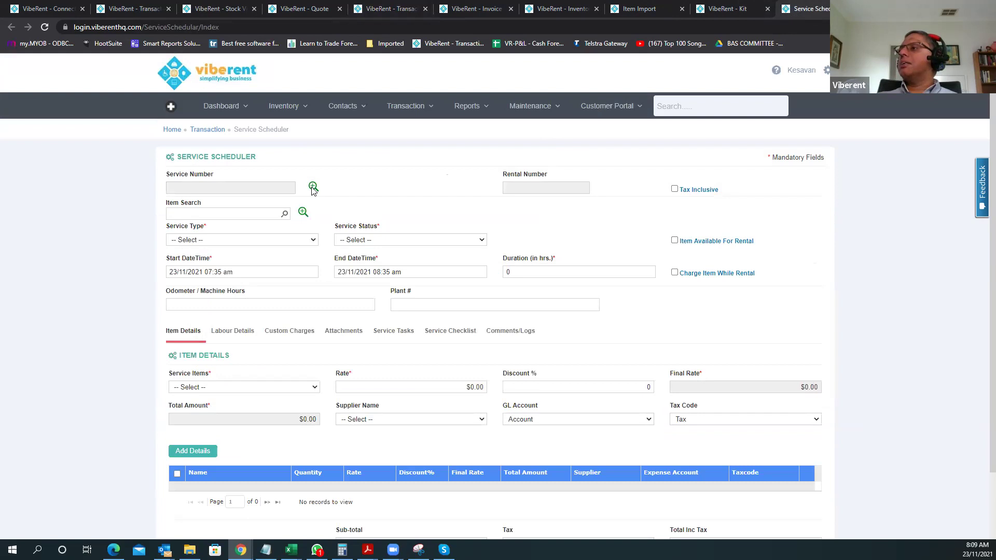
{"action": "left_click", "coordinate": [313, 188]}
{"action": "double_click", "coordinate": [306, 172]}
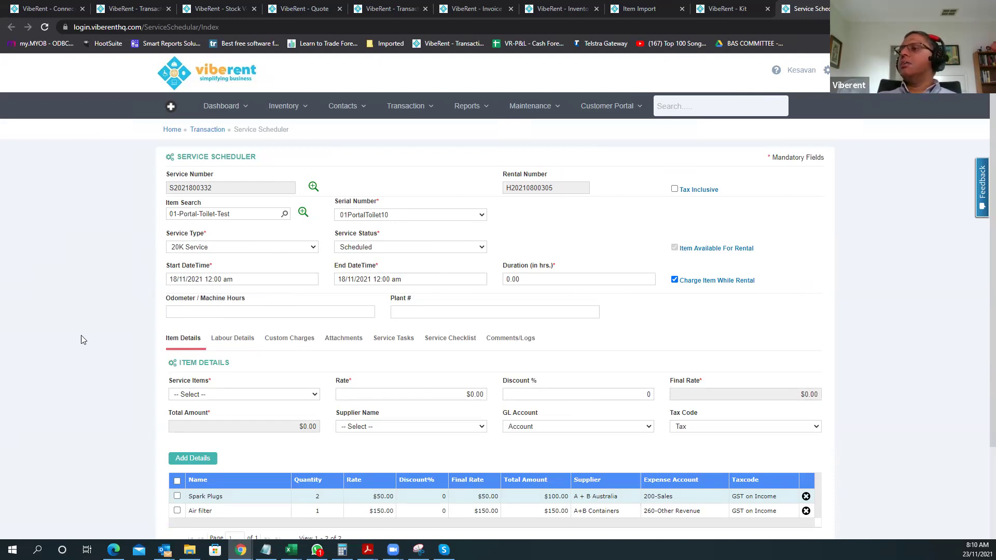
- Review the service record's item details, labour details, custom charges, service tasks and service checklist
{"action": "scroll", "coordinate": [83, 340], "scroll_direction": "down", "scroll_amount": 1}
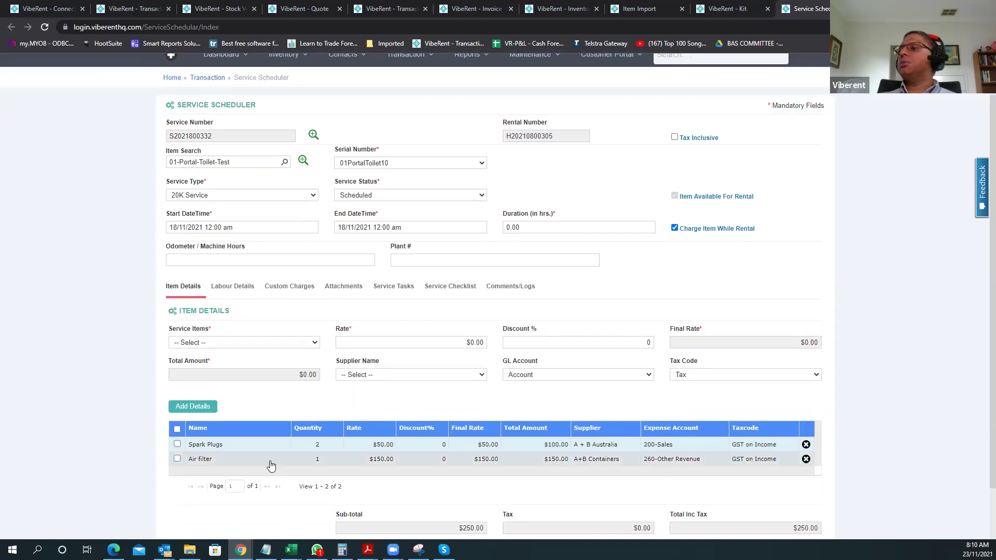
{"action": "left_click", "coordinate": [244, 289]}
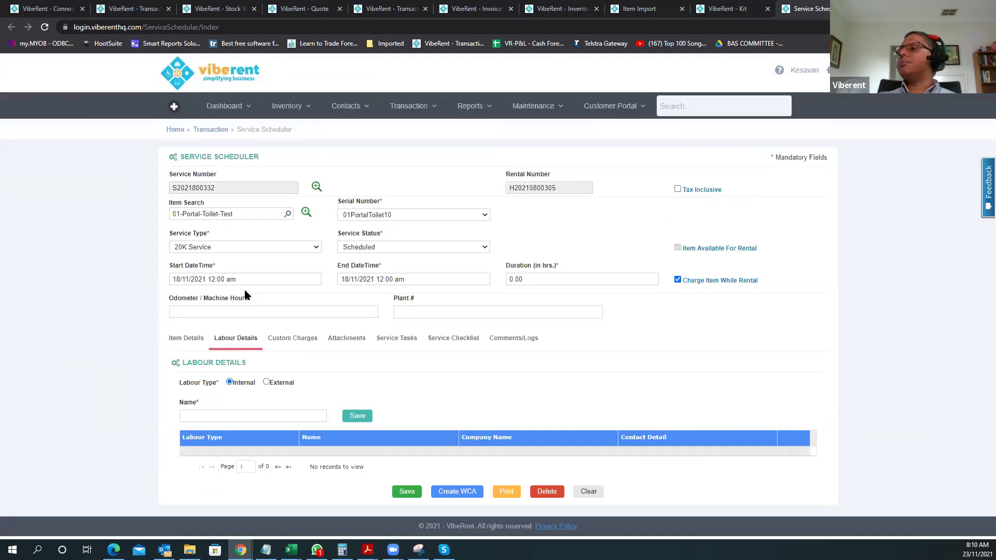
{"action": "left_click", "coordinate": [288, 338]}
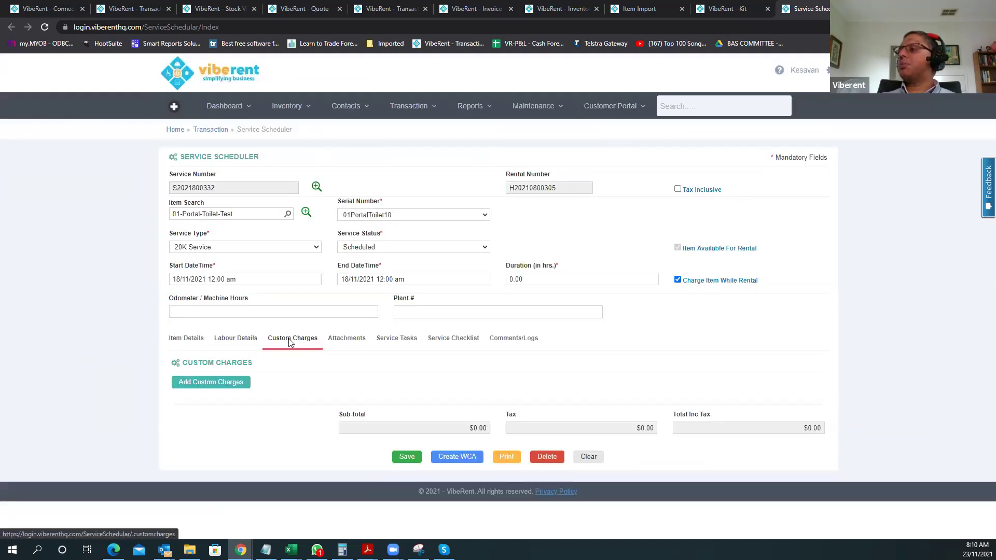
{"action": "left_click", "coordinate": [389, 340]}
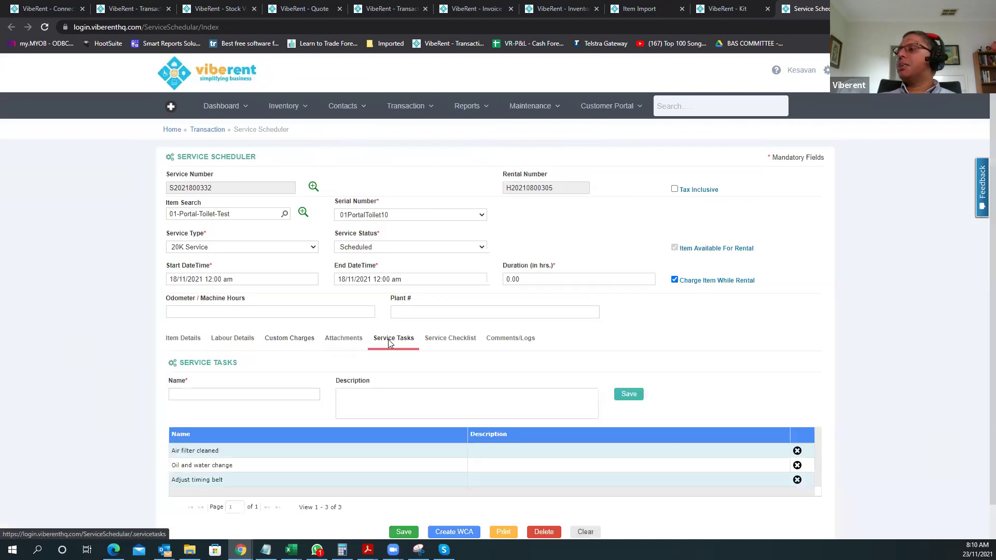
{"action": "left_click", "coordinate": [451, 348]}
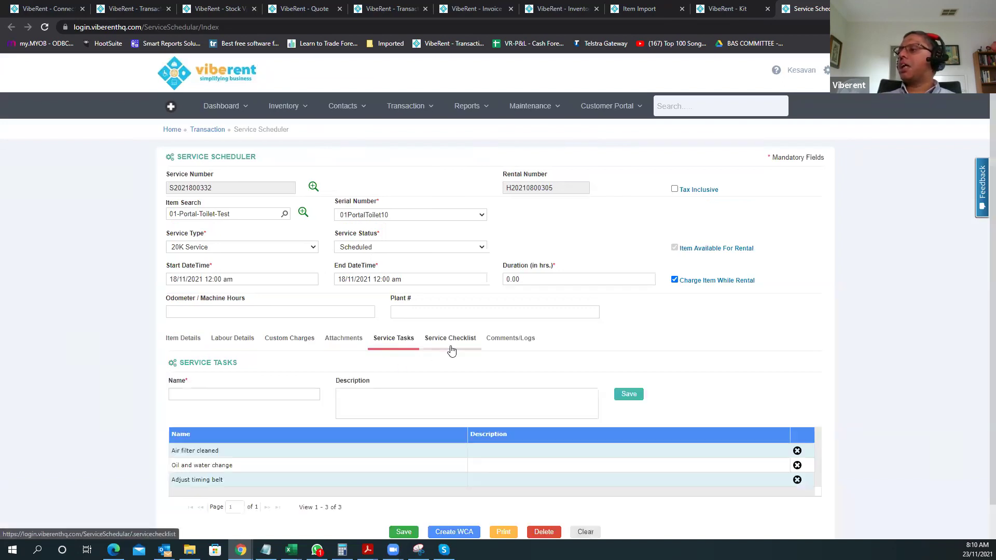